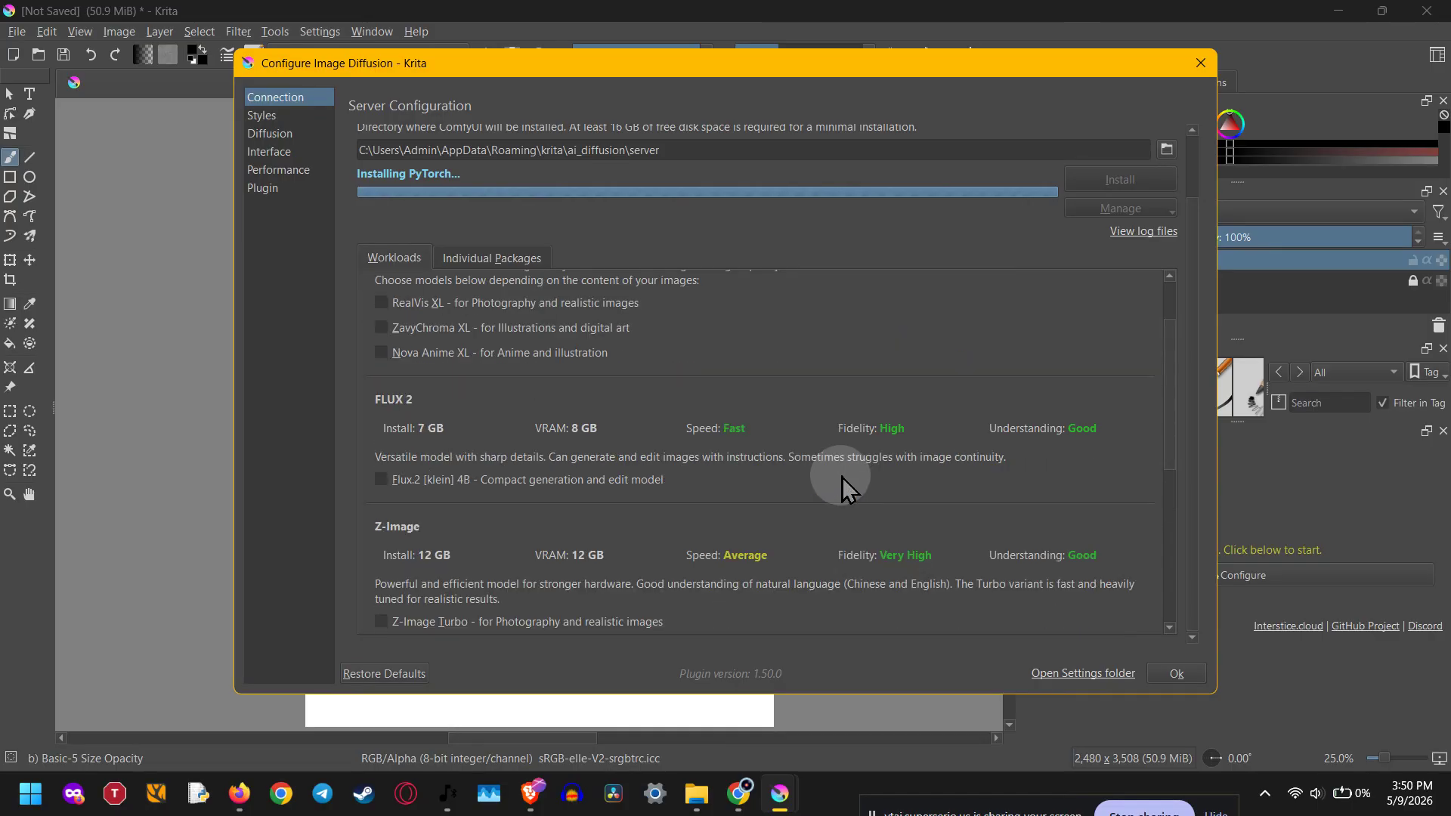
- Review the model workloads offered for the local managed server, down to SD 1.5 - Stable Diffusion 1.5
scroll(841, 478, "down", 6)
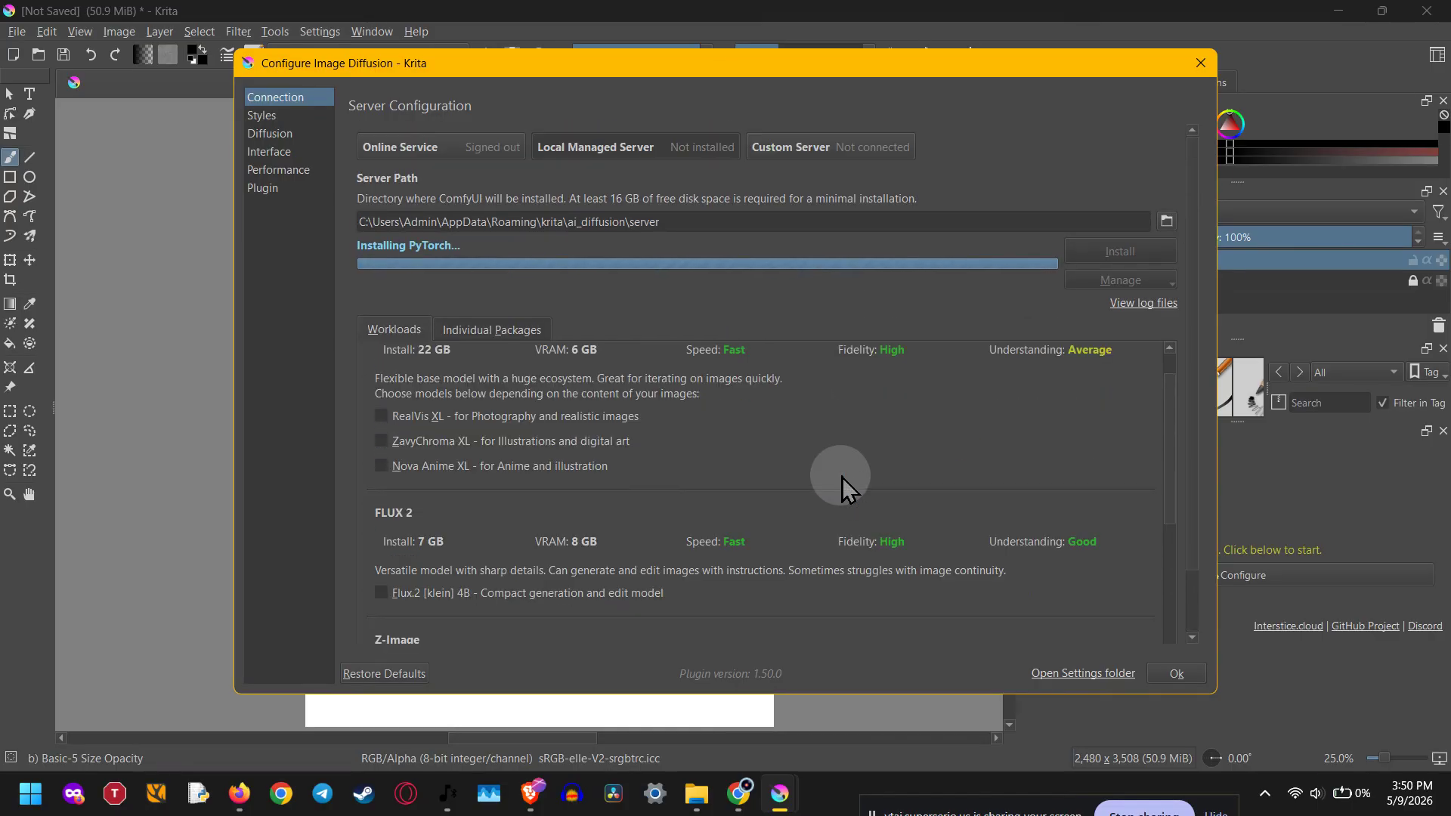
scroll(841, 478, "down", 4)
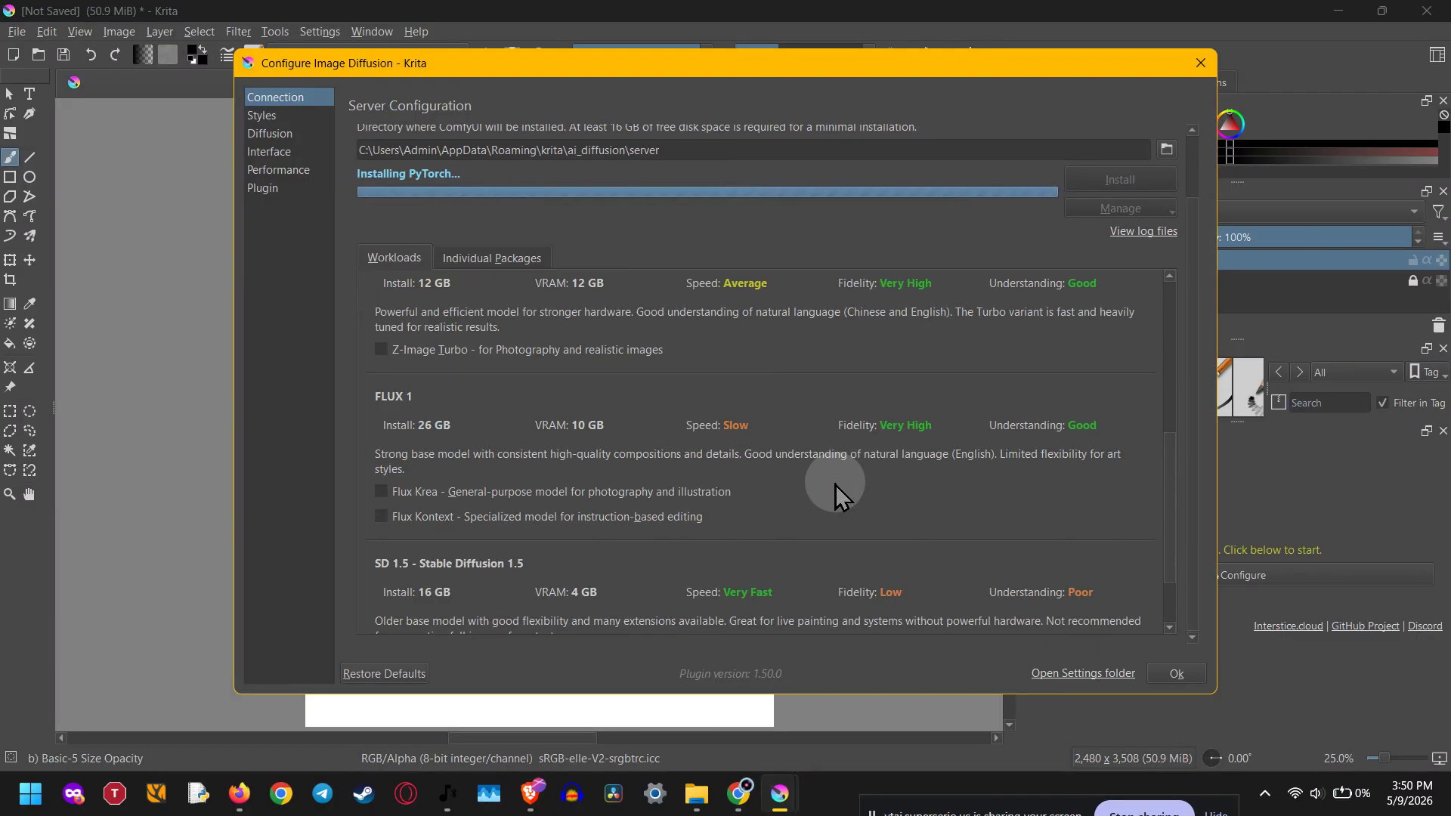
scroll(836, 484, "down", 3)
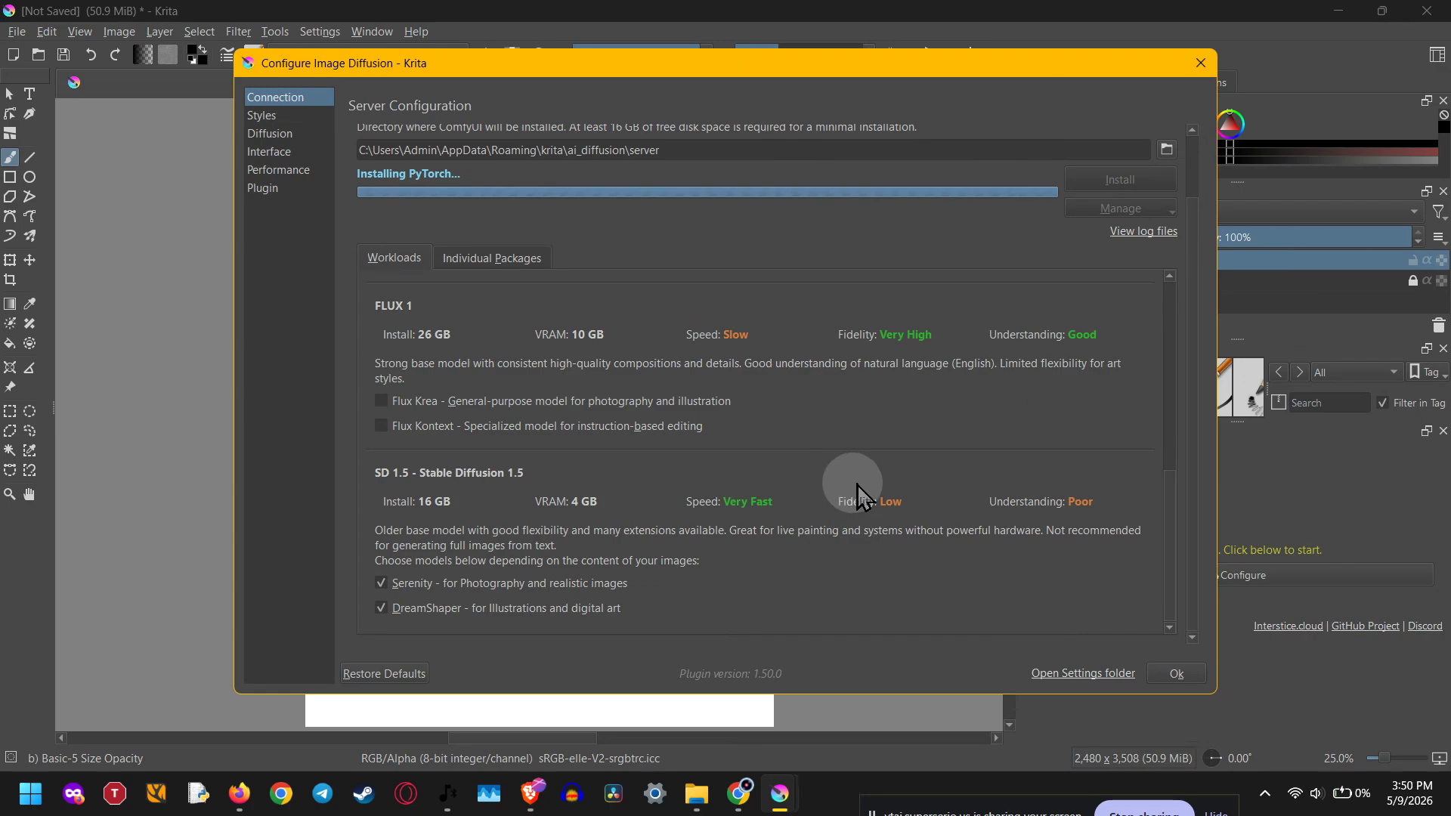
- Switch to Chrome and open the plugin download page from the installation guide on kritaaidiffusion.com
left_click(740, 800)
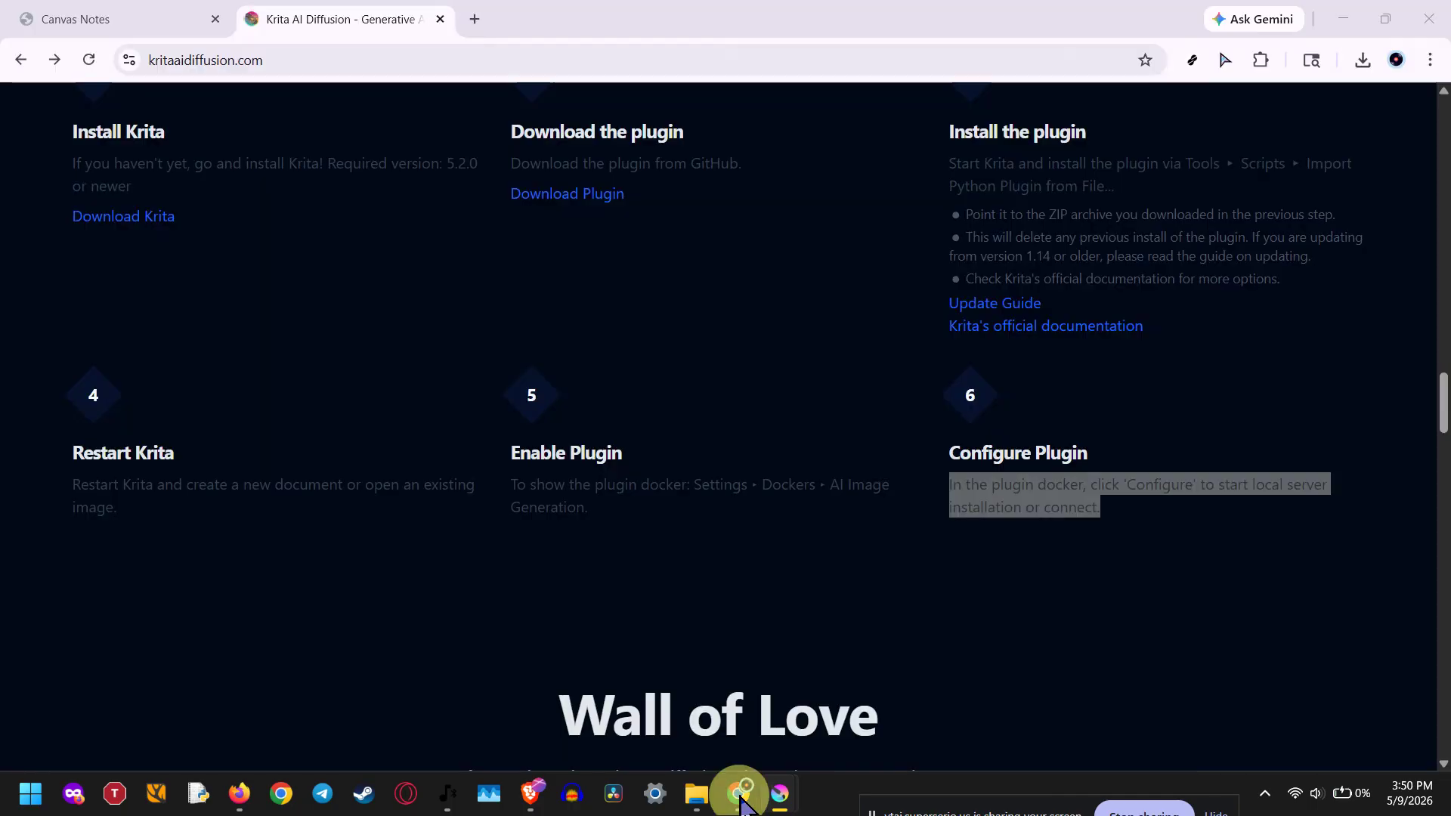
scroll(538, 367, "up", 20)
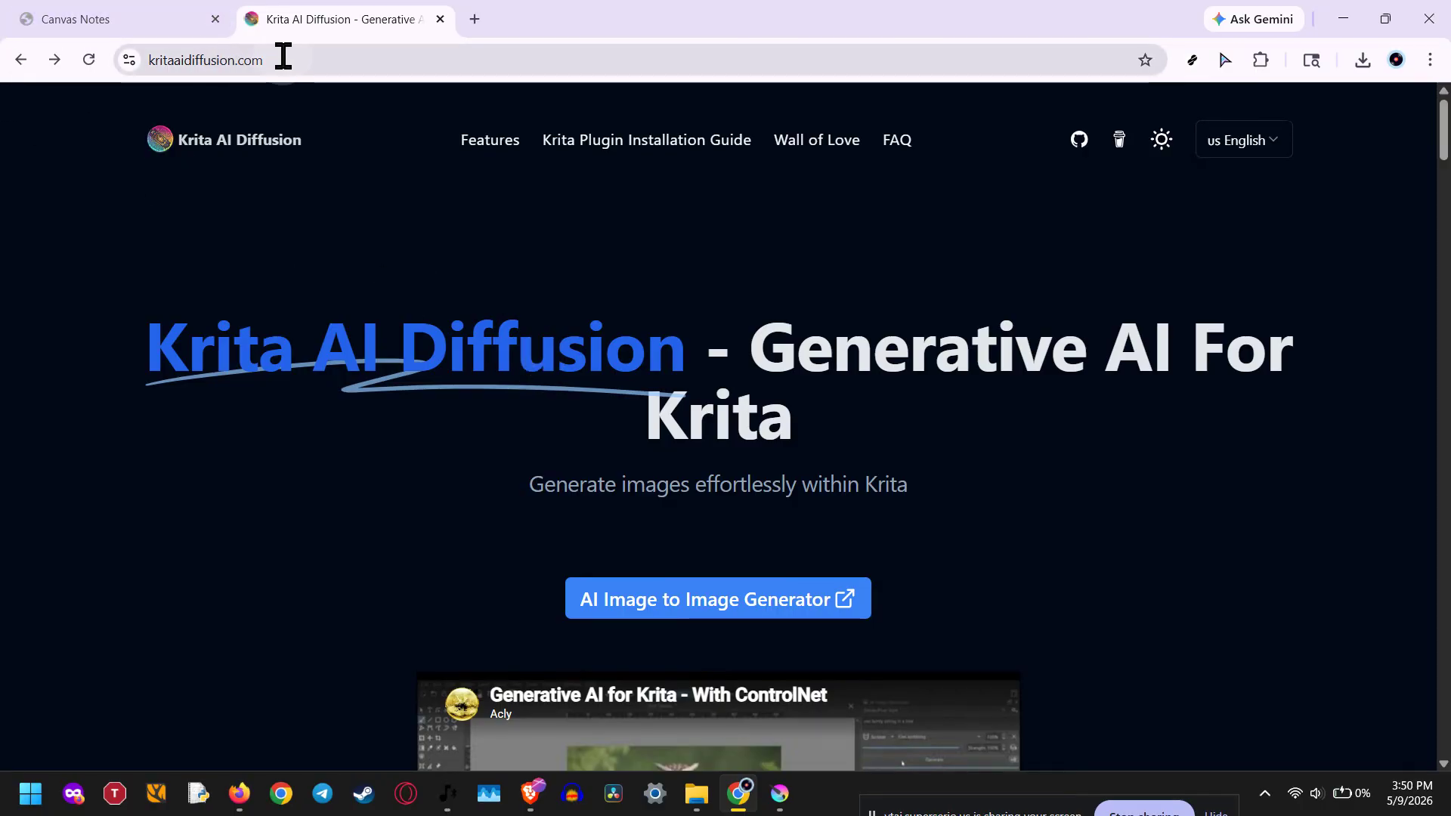
left_click(283, 60)
scroll(184, 302, "down", 18)
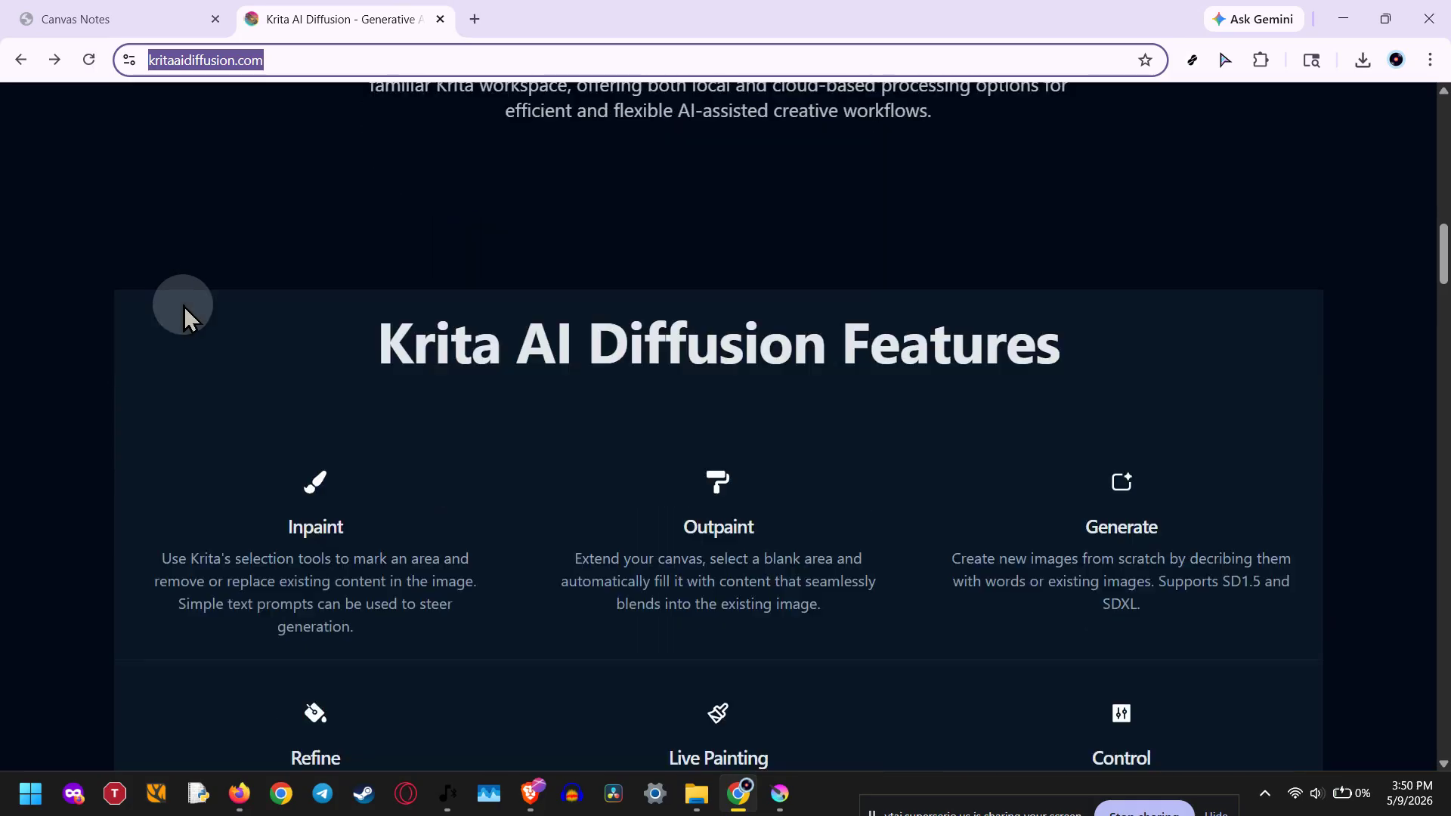
scroll(185, 302, "down", 20)
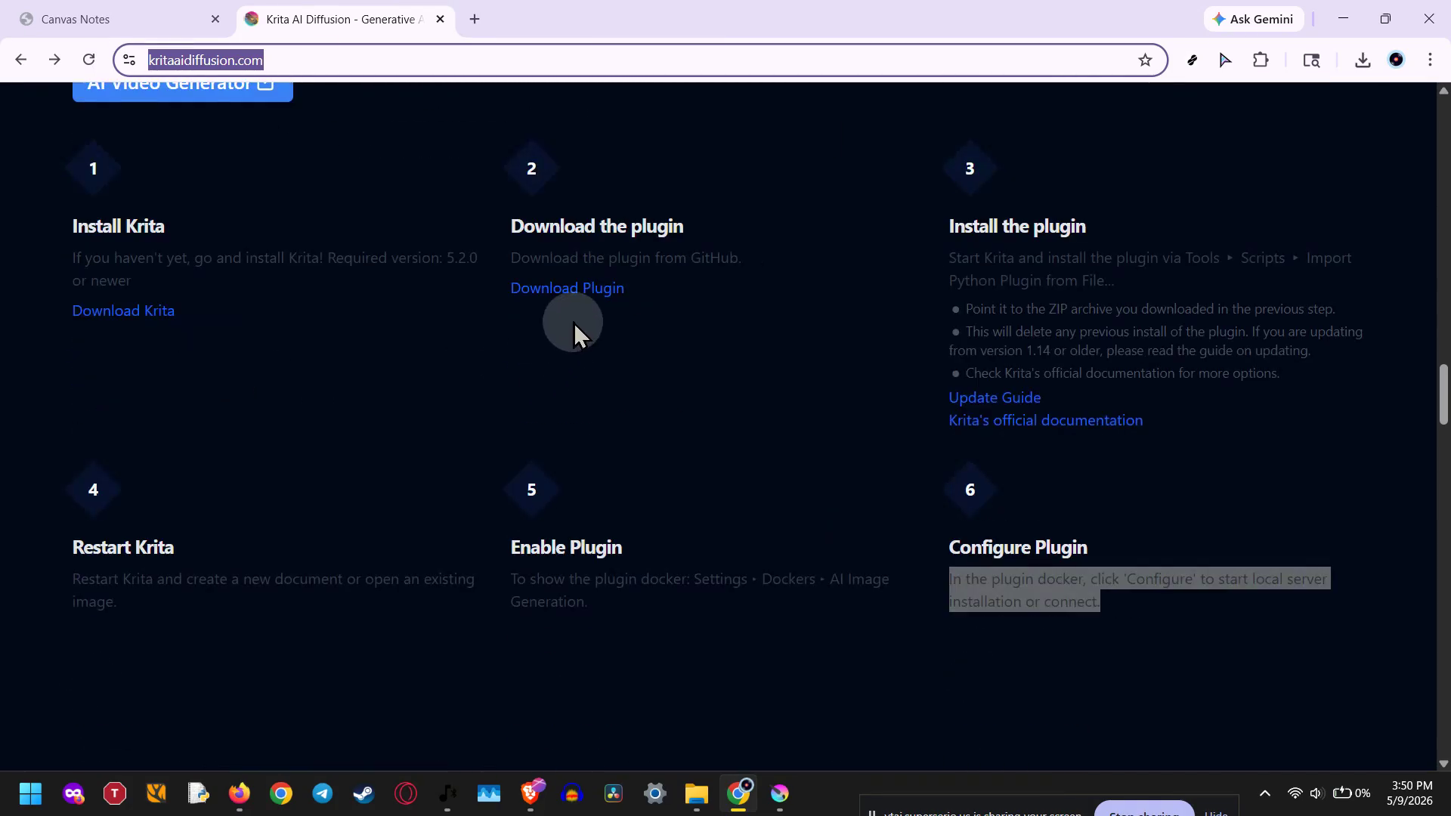
left_click(584, 299)
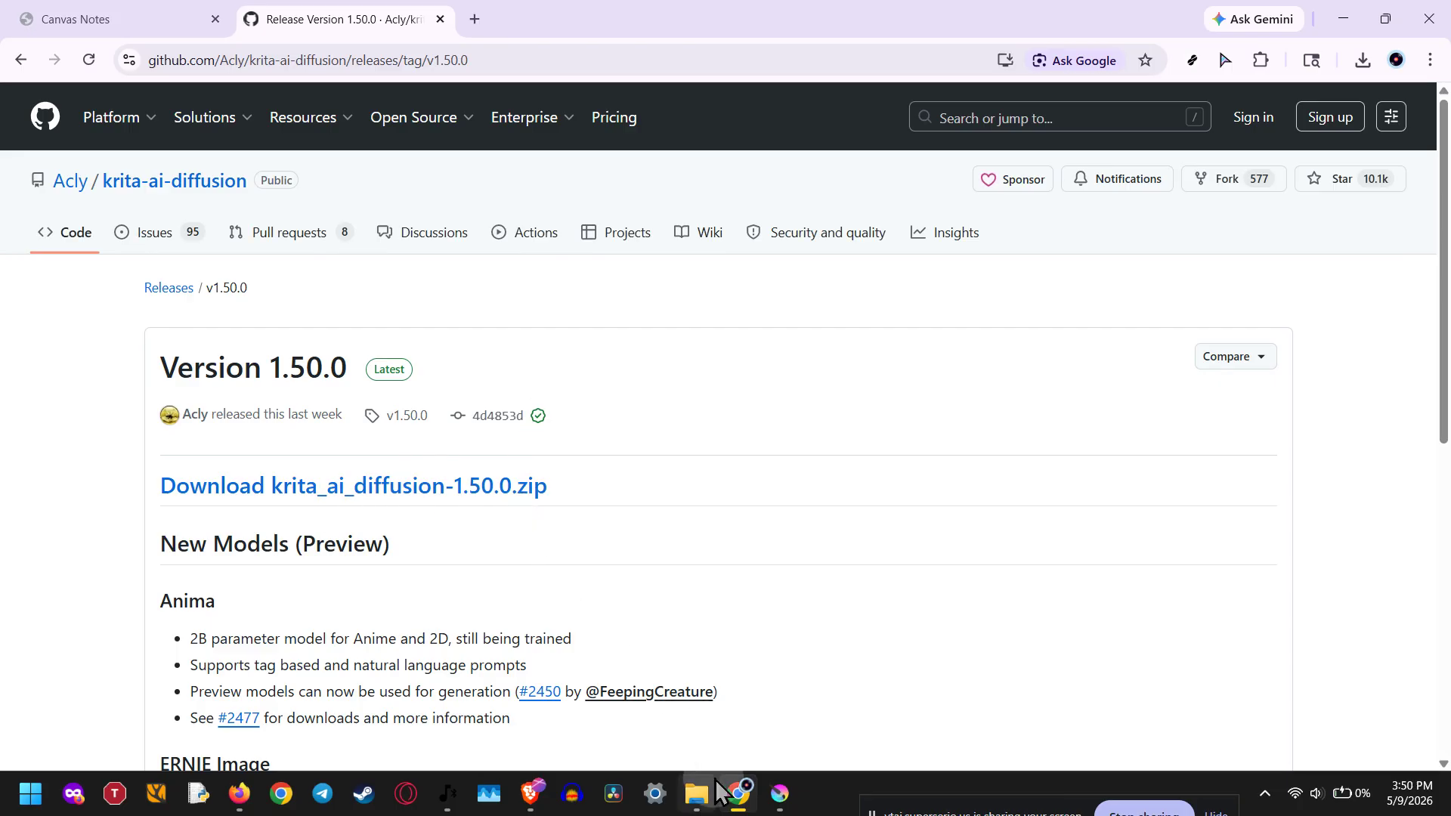
- Switch to Krita and try to import the krita_ai_diffusion-1.50.0 Python plugin from Downloads, declining to overwrite the existing plugin
mouse_move(779, 792)
left_click(708, 684)
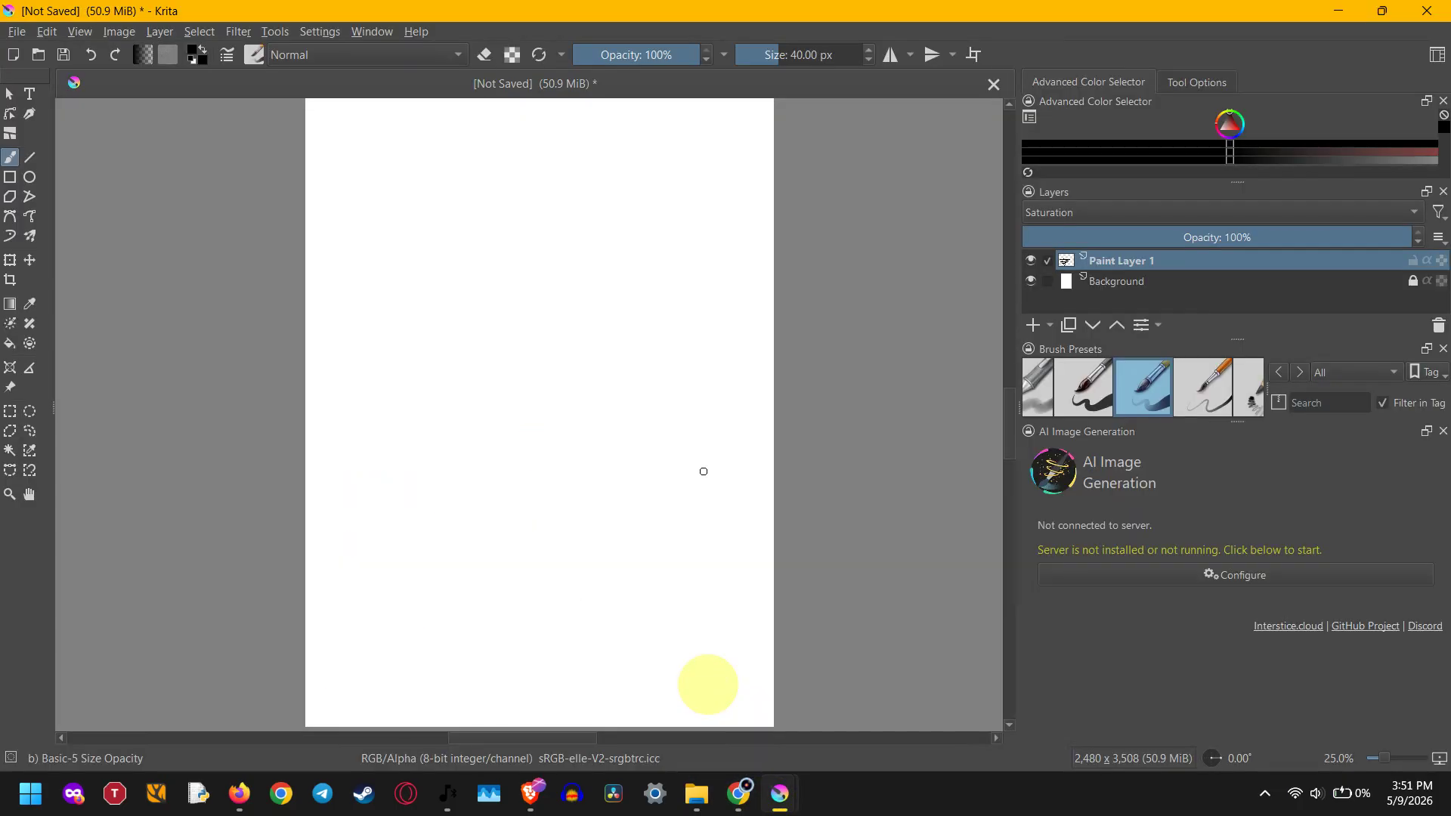
left_click(273, 33)
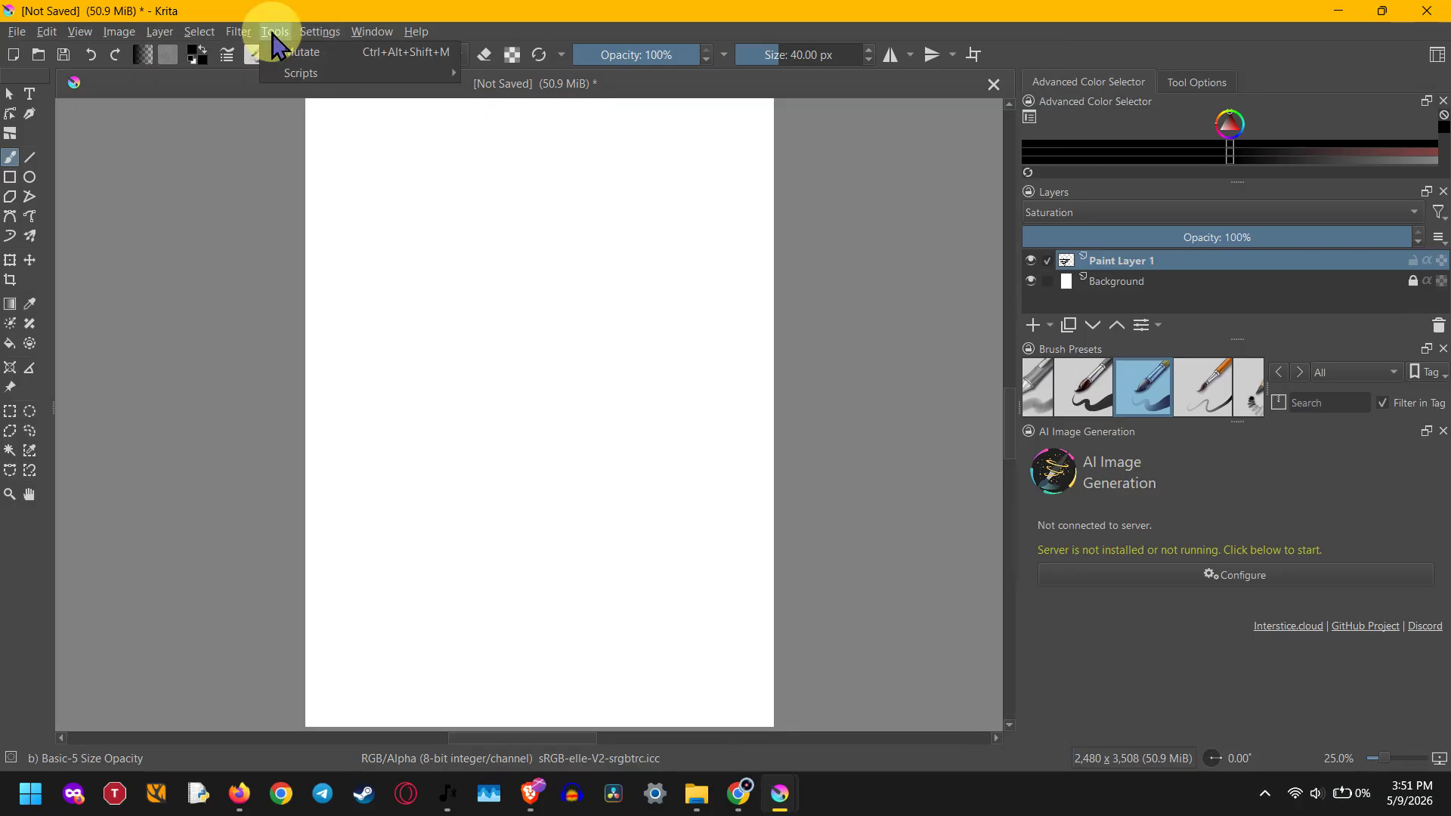
left_click(293, 73)
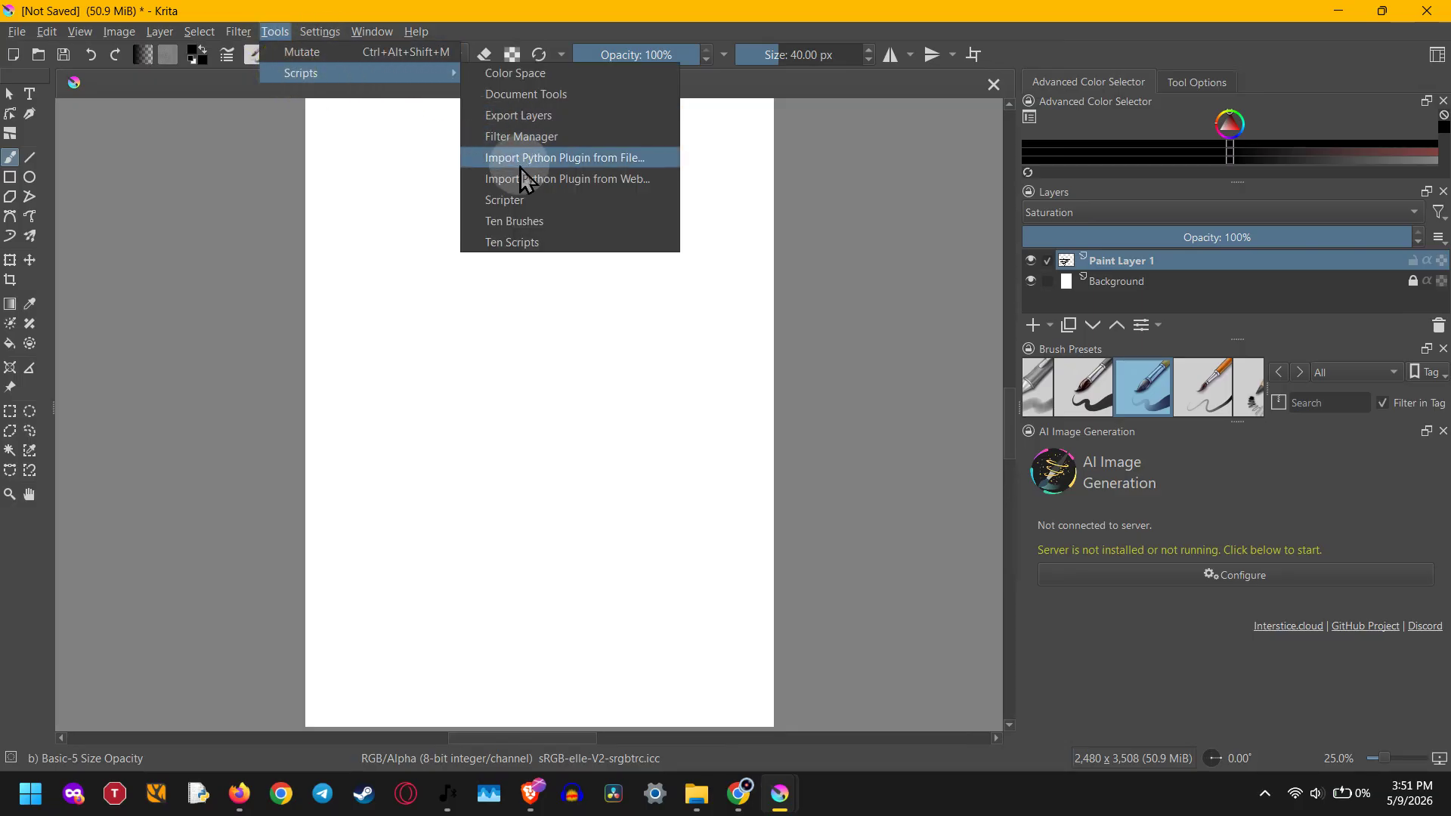
left_click(531, 159)
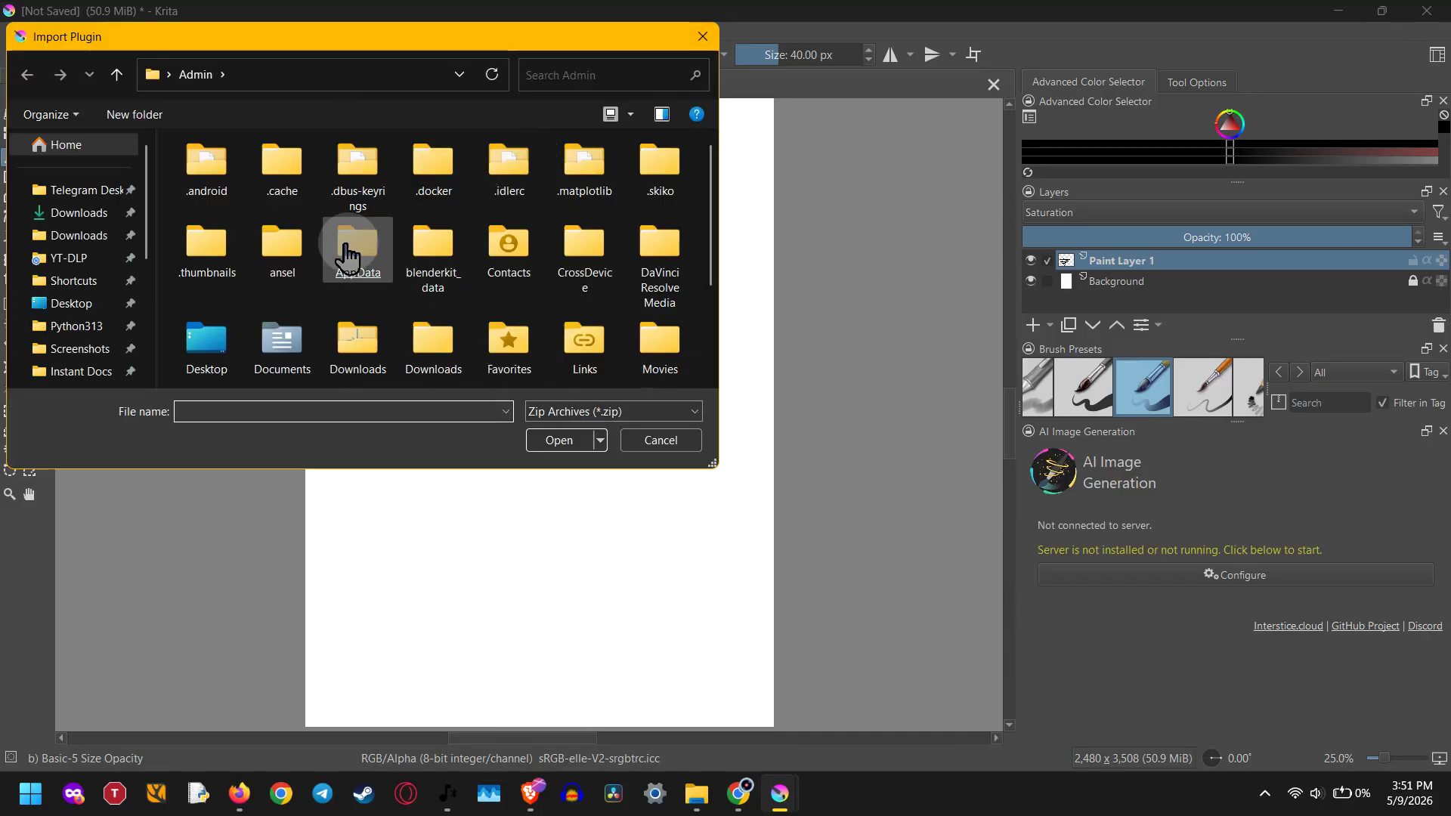
left_click(74, 211)
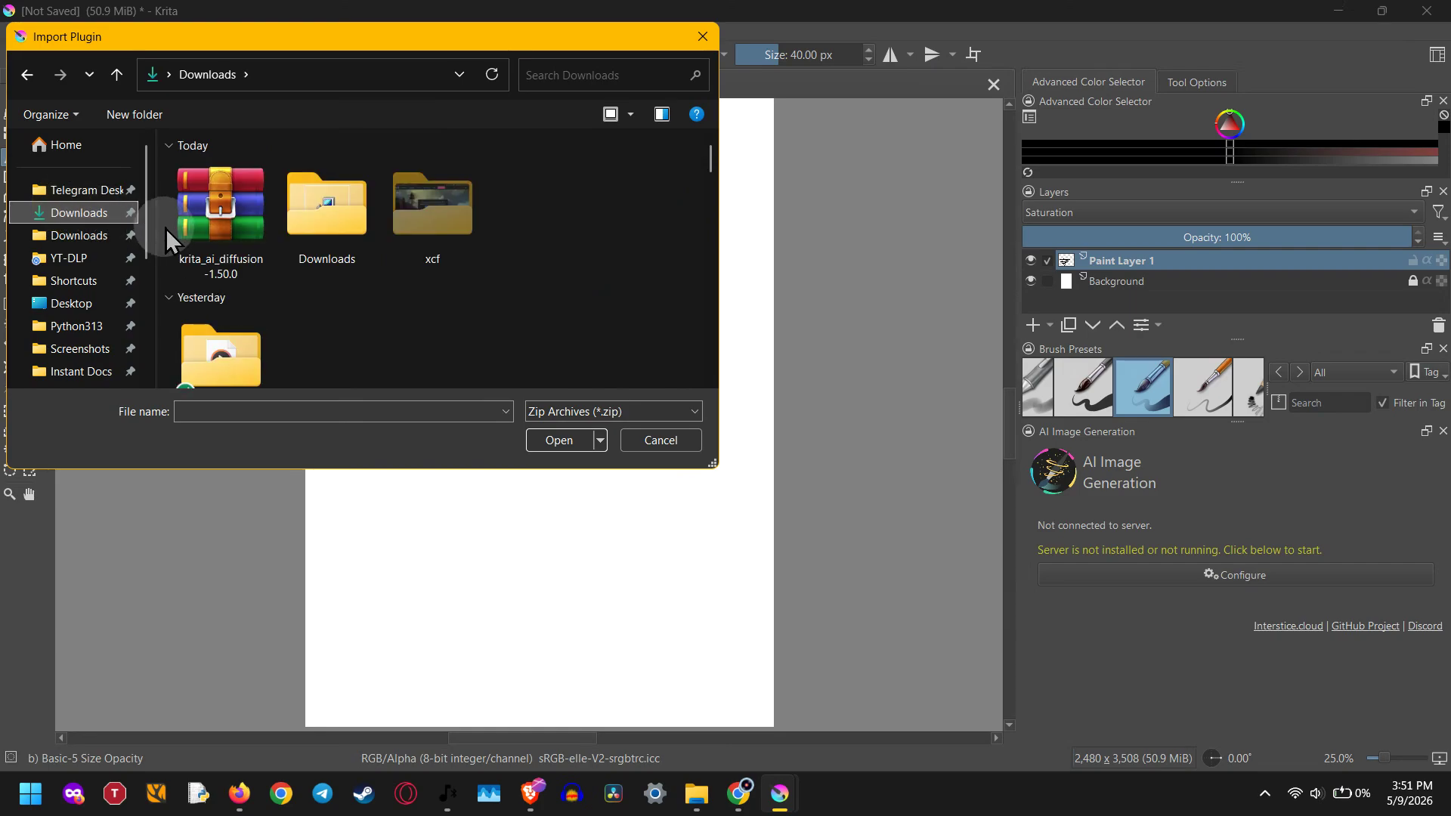
double_click(201, 226)
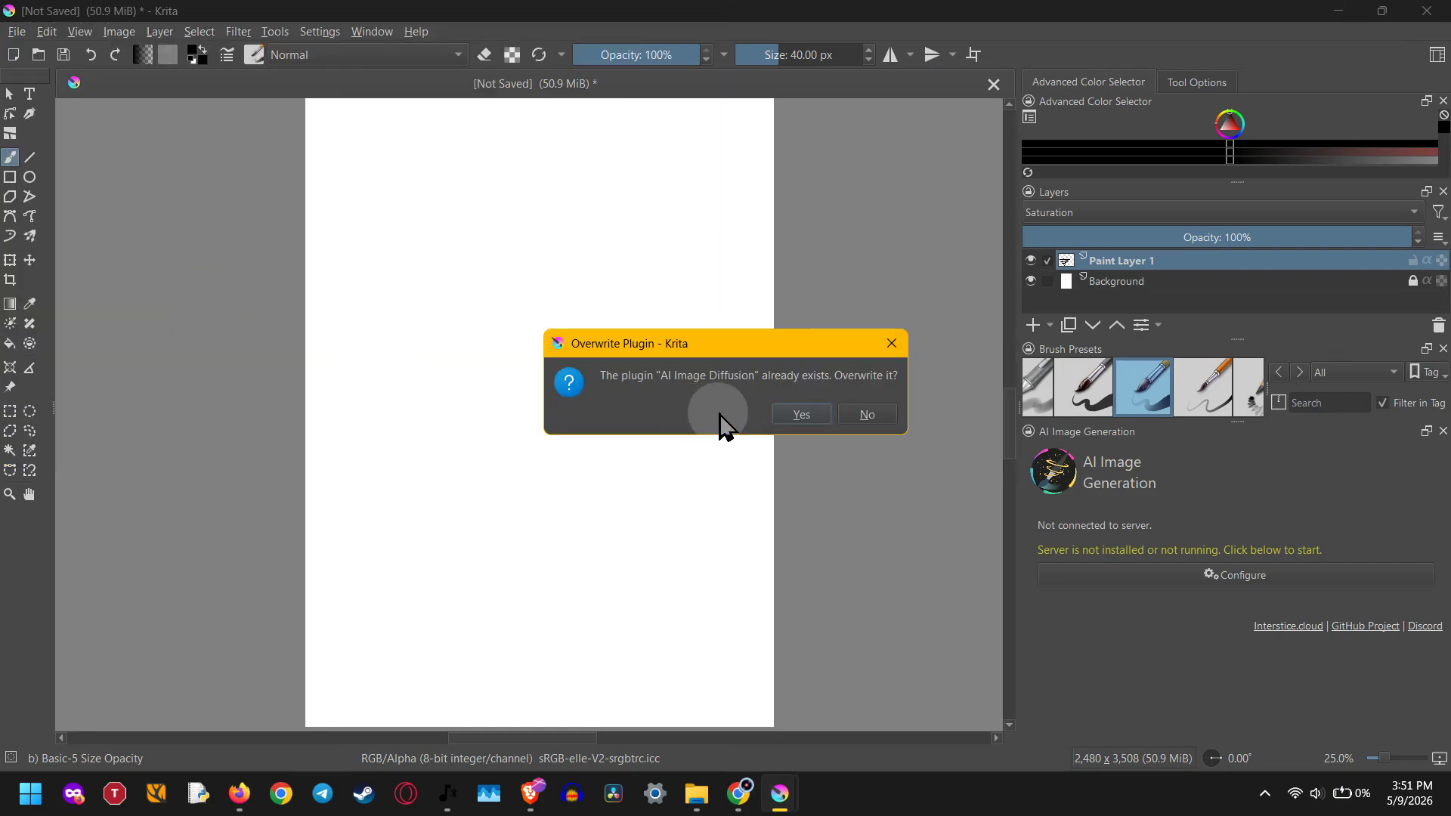
left_click(850, 422)
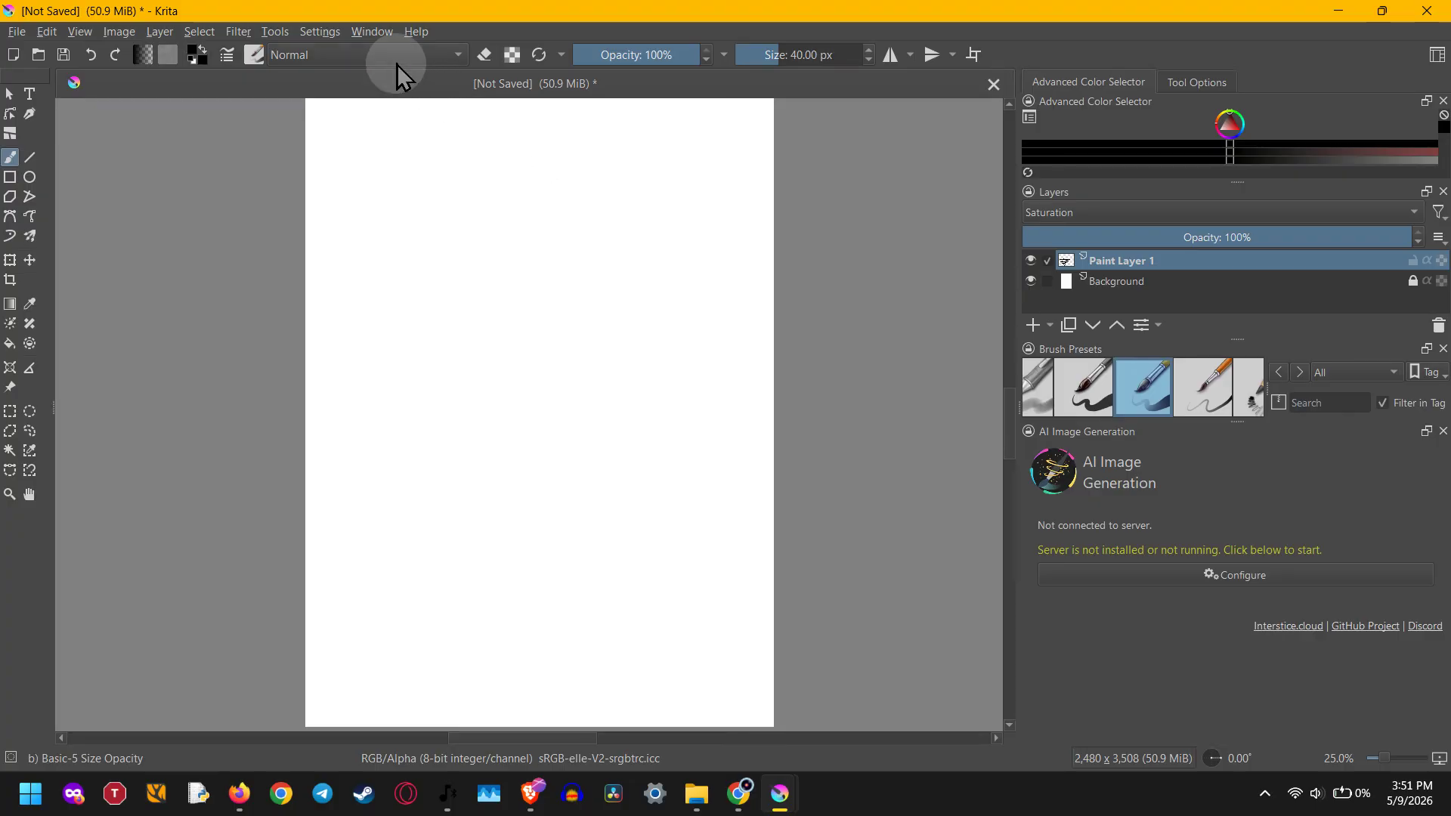
- Hide all dockers and show only the AI Image Generation docker
left_click(320, 33)
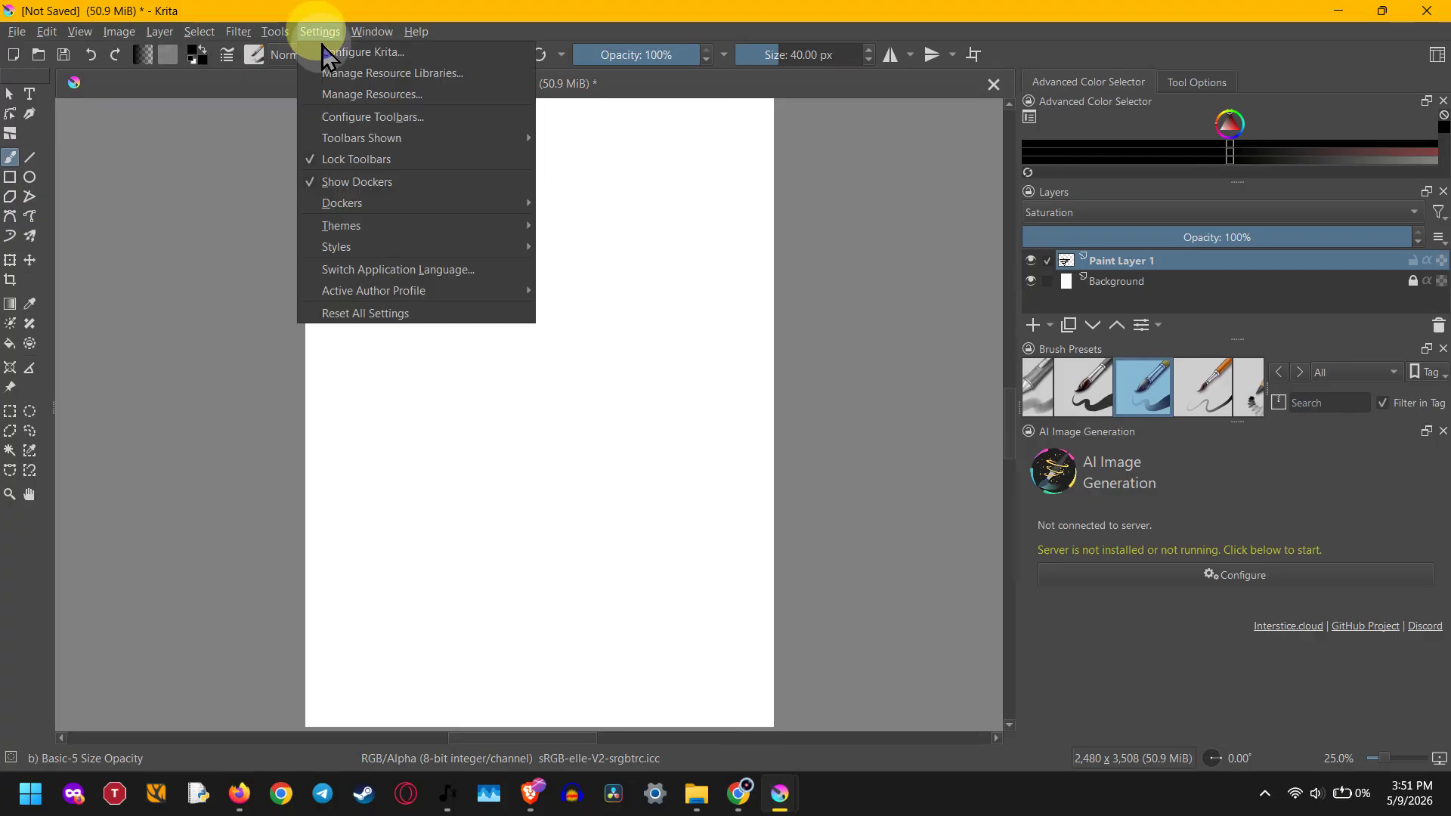
left_click(352, 182)
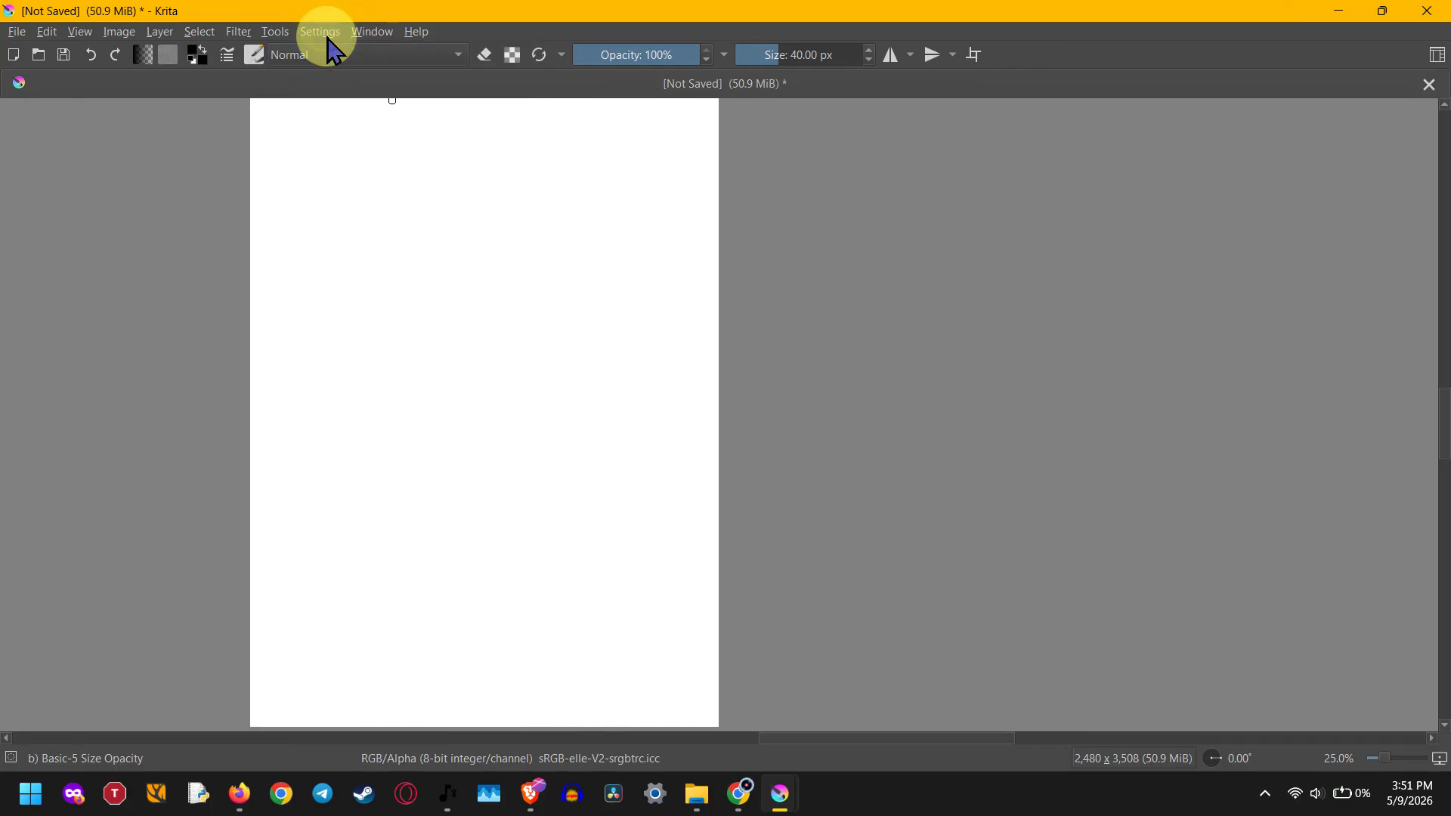
left_click(328, 38)
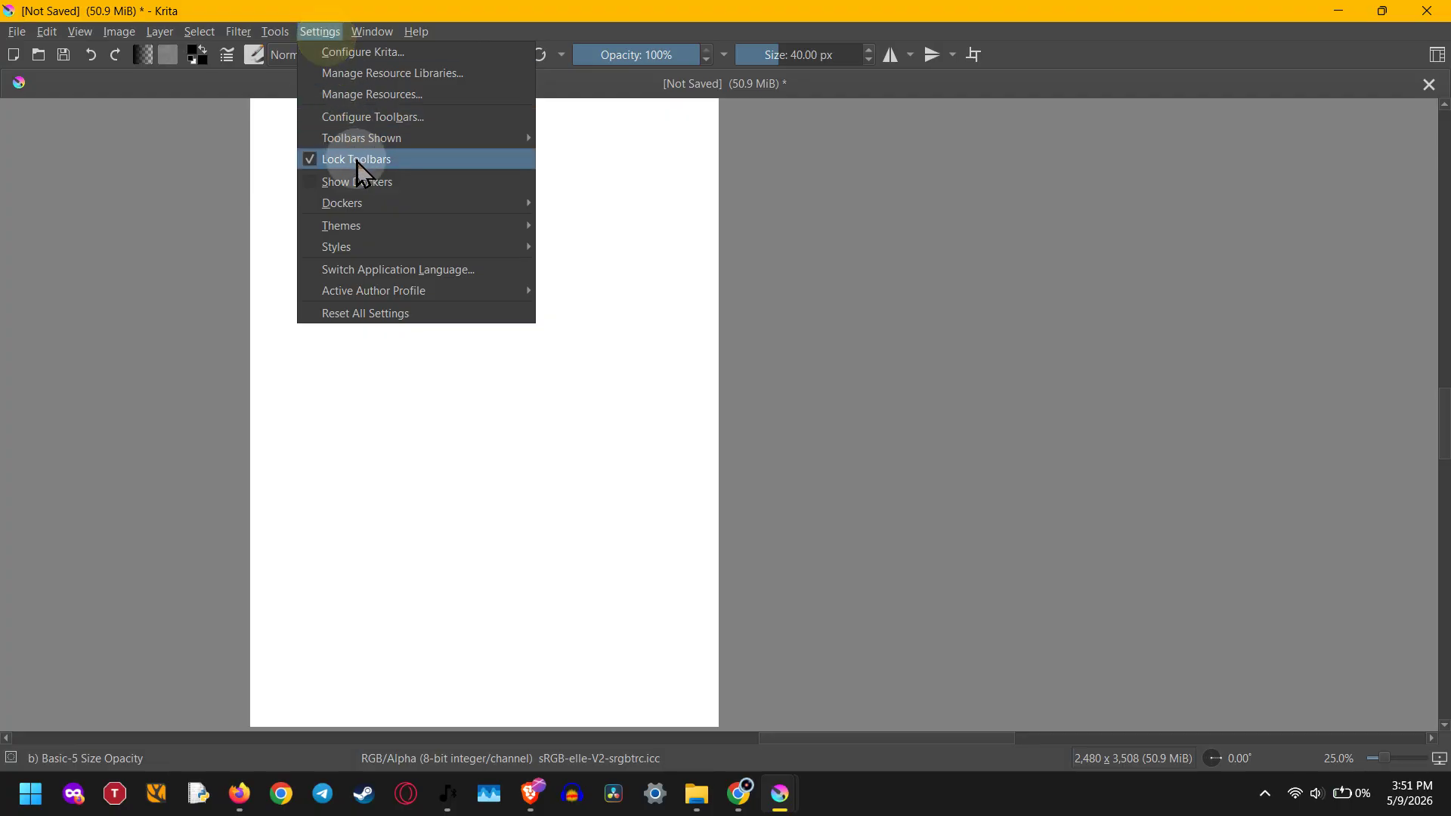
mouse_move(361, 198)
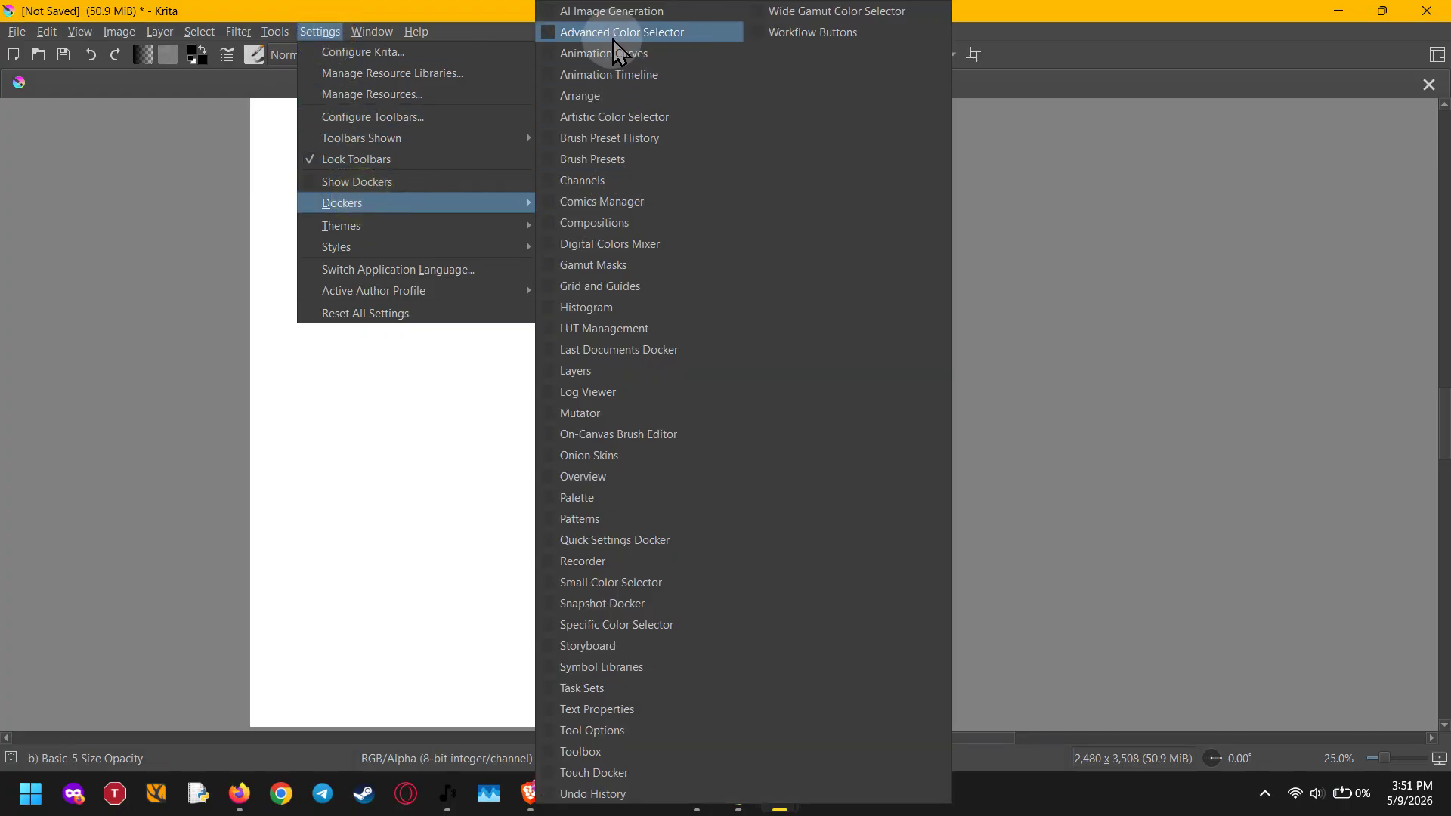
left_click(609, 12)
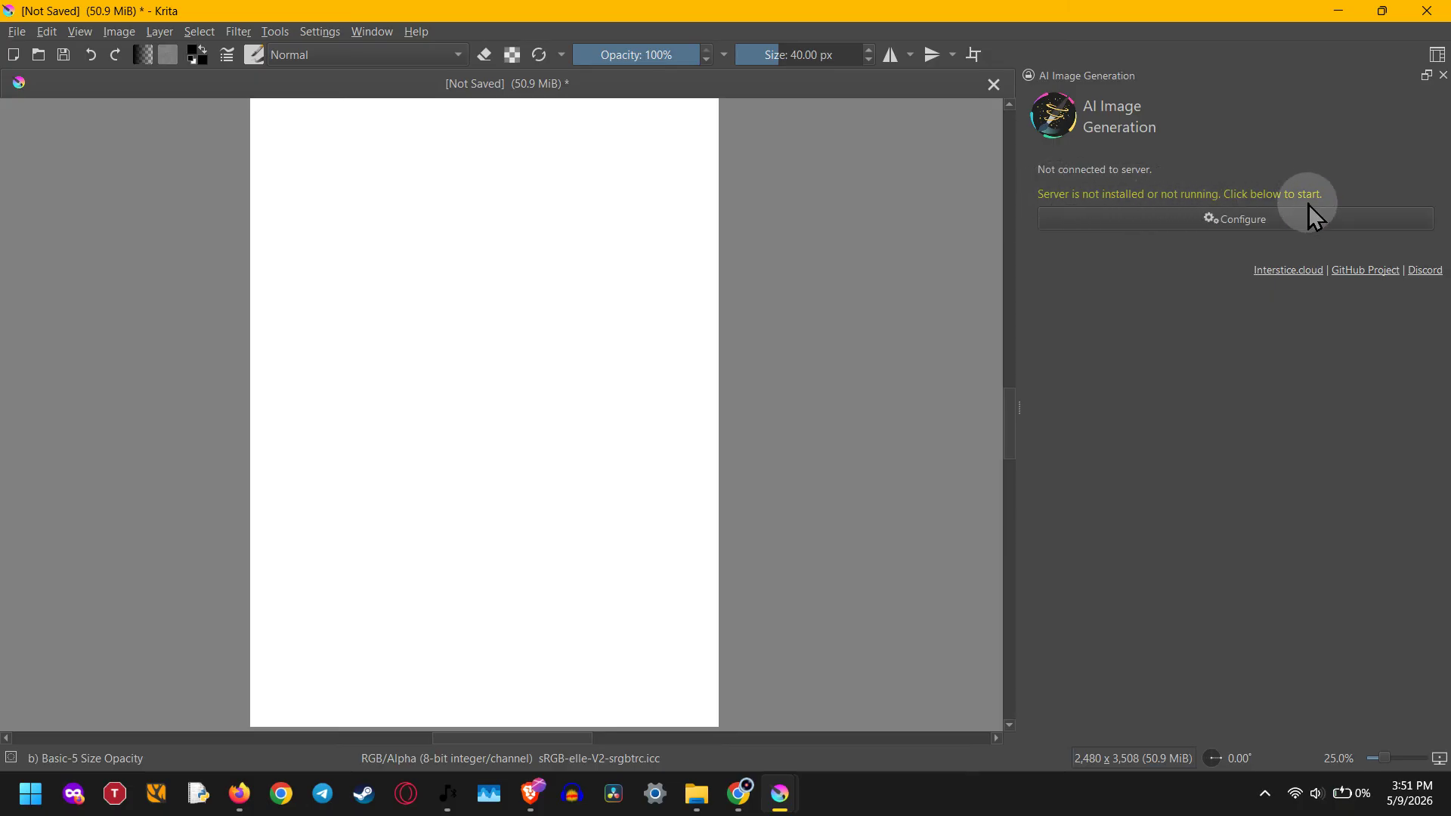
- Open the Image Diffusion configuration from the AI Image Generation docker and bring its window to the front
left_click(1270, 219)
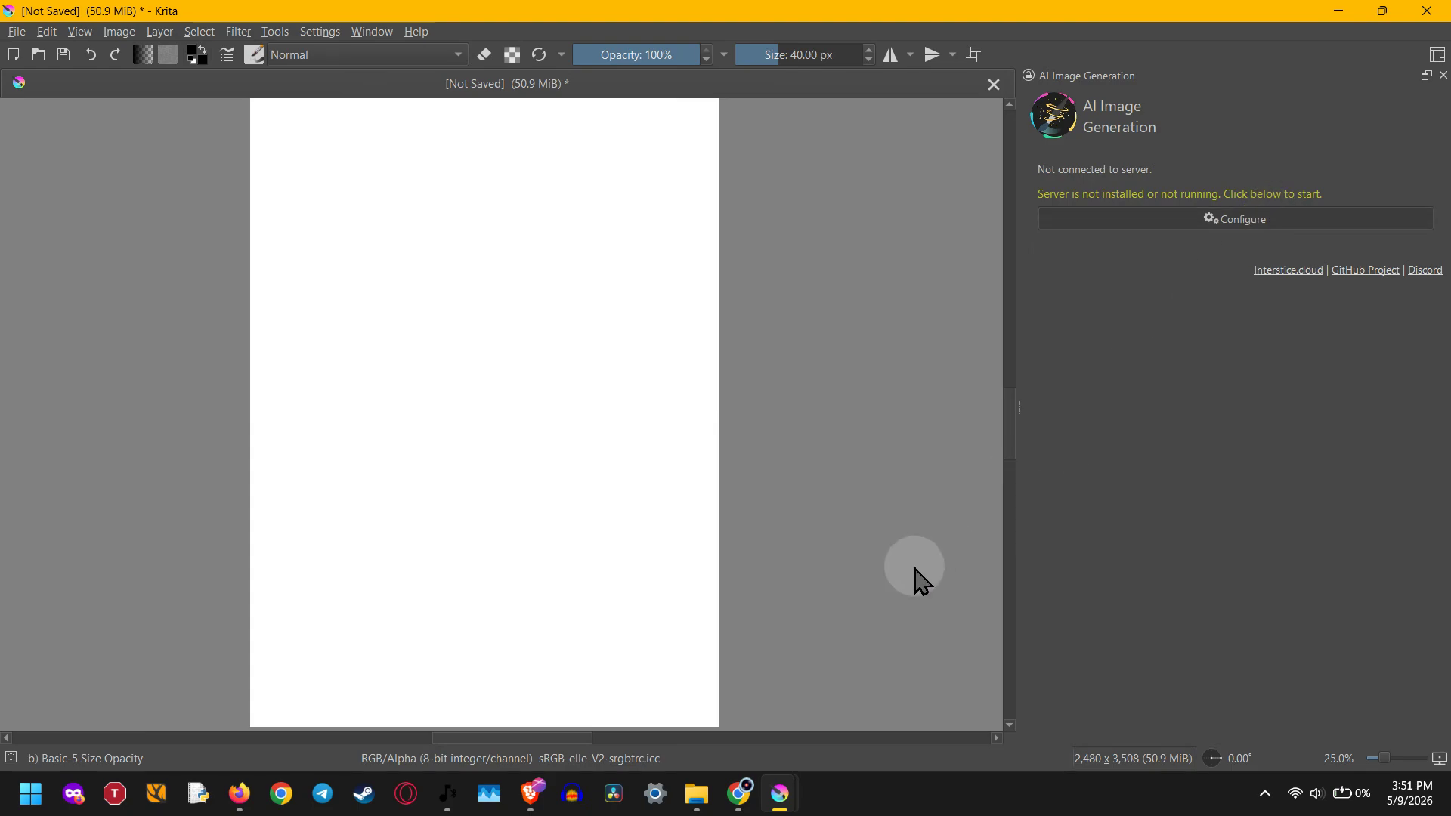
mouse_move(789, 789)
left_click(868, 705)
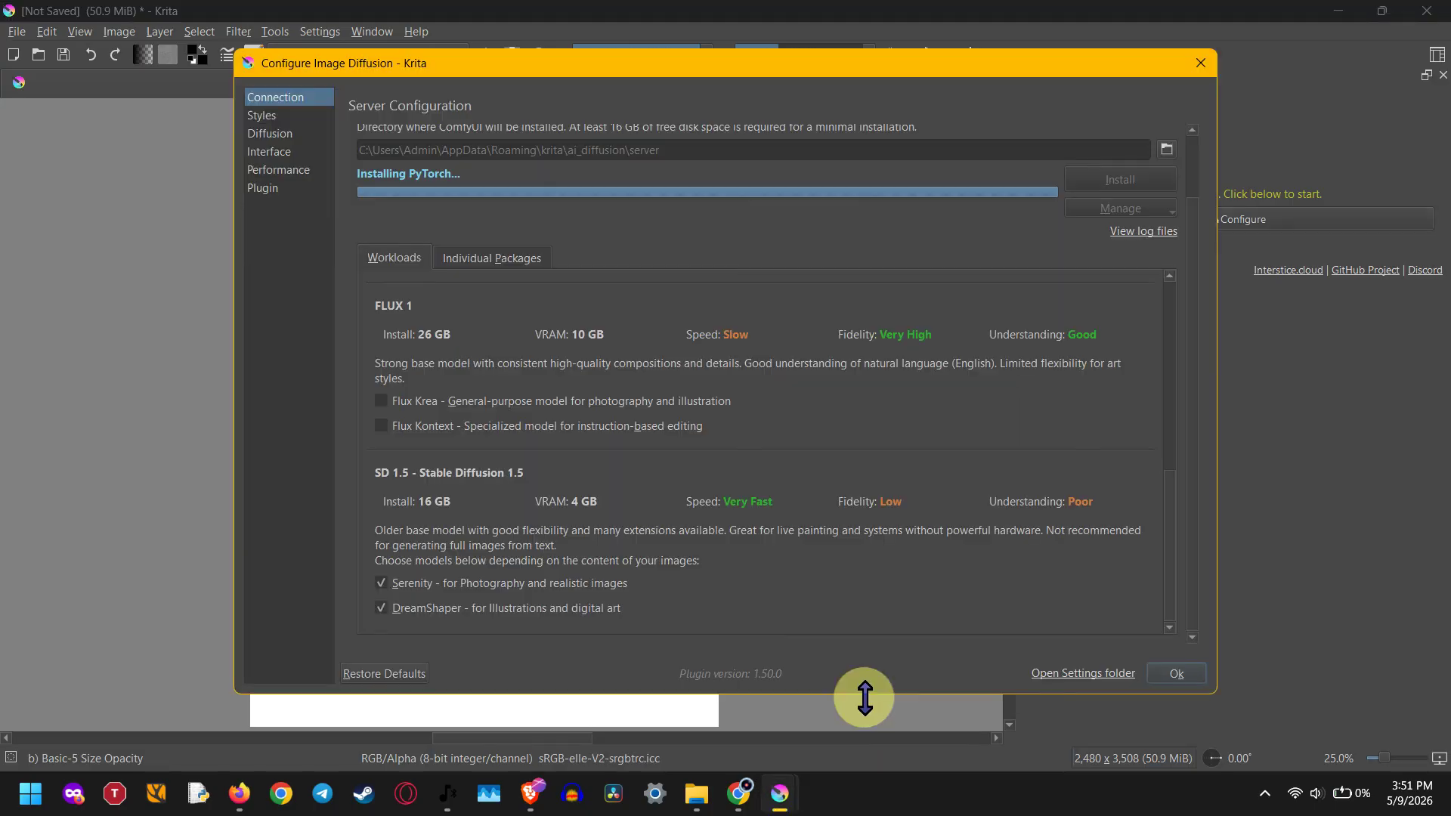
- Examine the Local Managed Server settings and compare the install sizes and VRAM requirements of the available model workloads
scroll(714, 405, "up", 10)
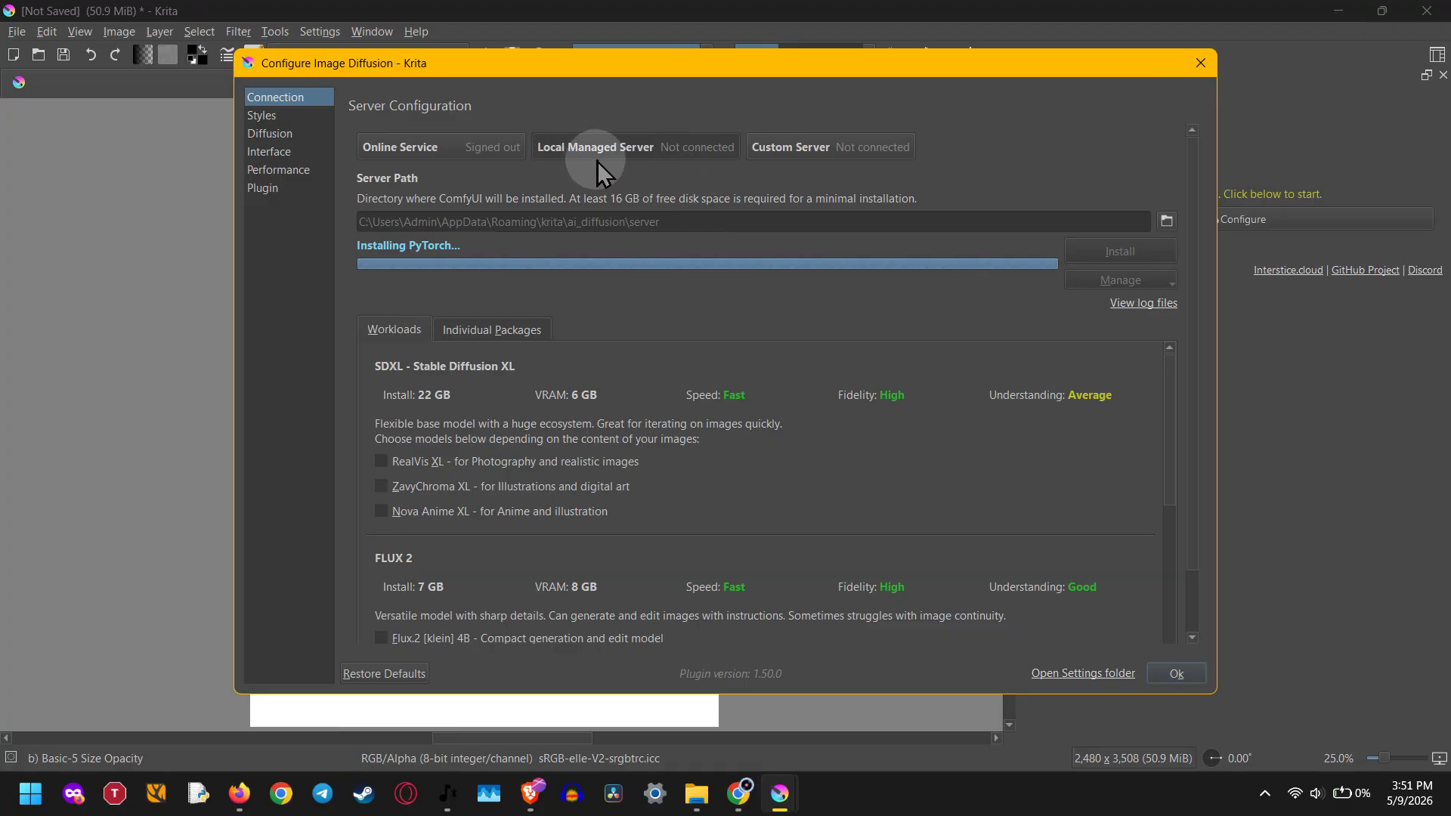
scroll(684, 304, "down", 10)
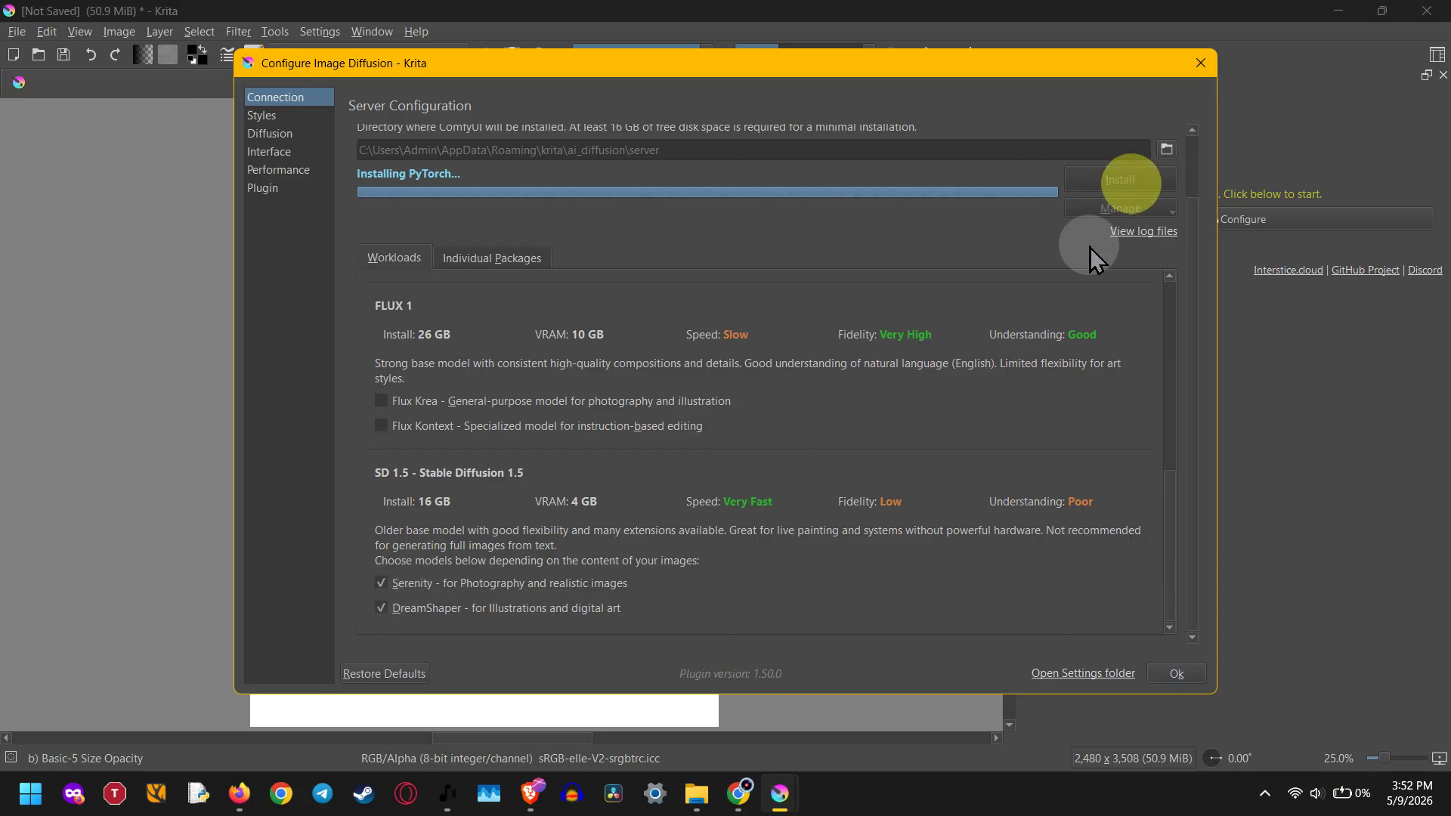
scroll(1067, 277, "up", 5)
scroll(1032, 353, "up", 3)
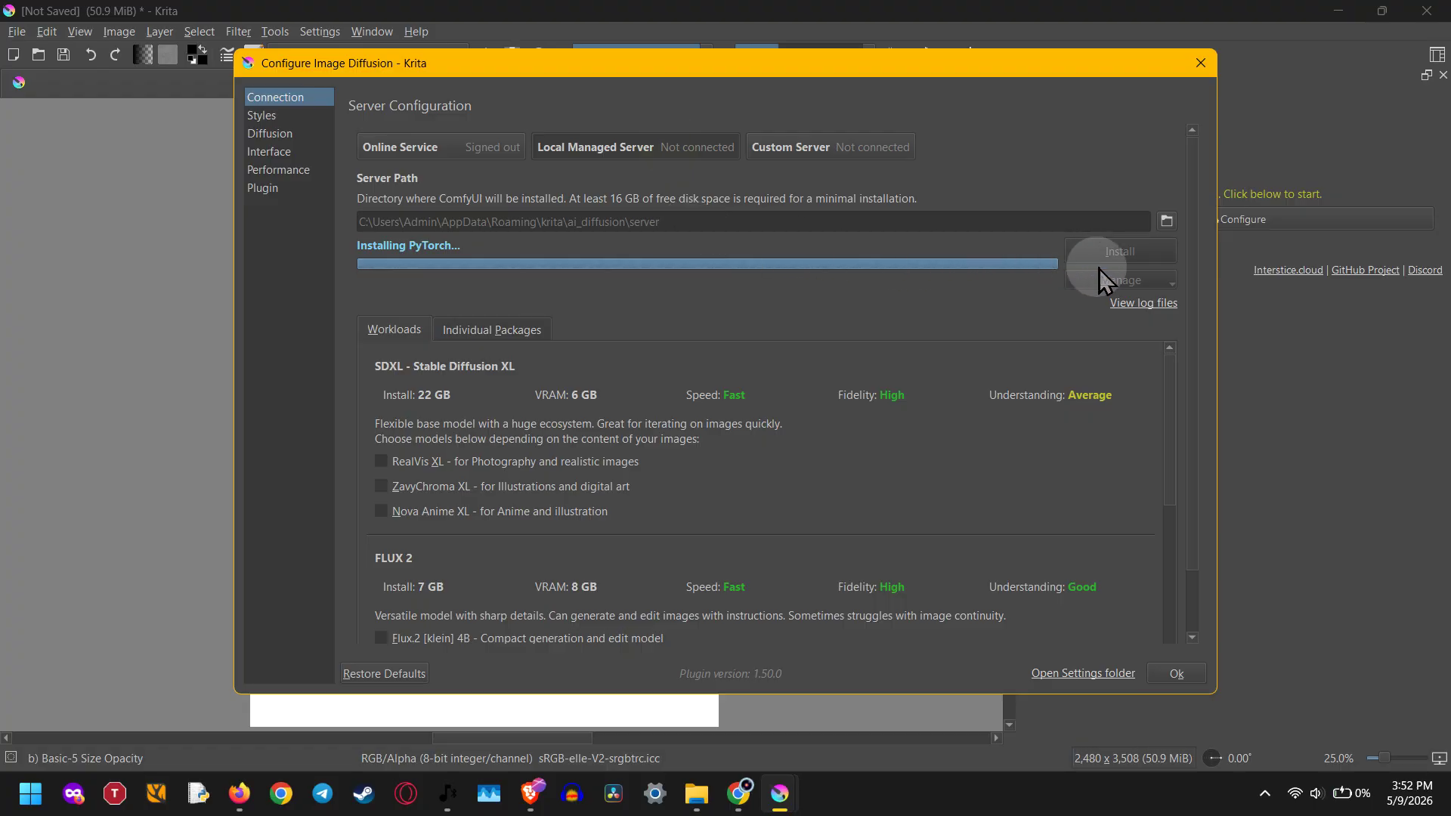
left_click(558, 393)
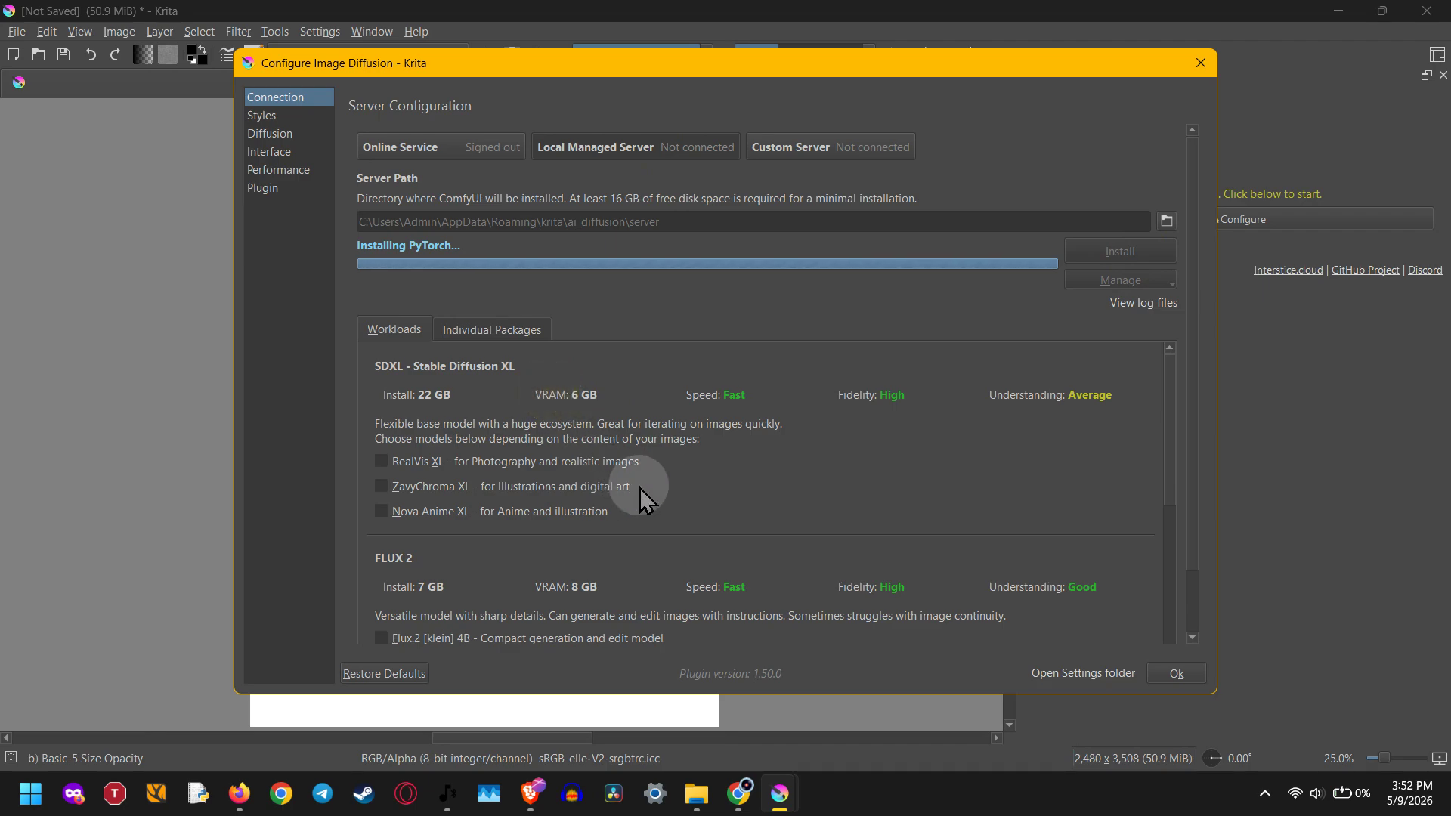
left_click(384, 397)
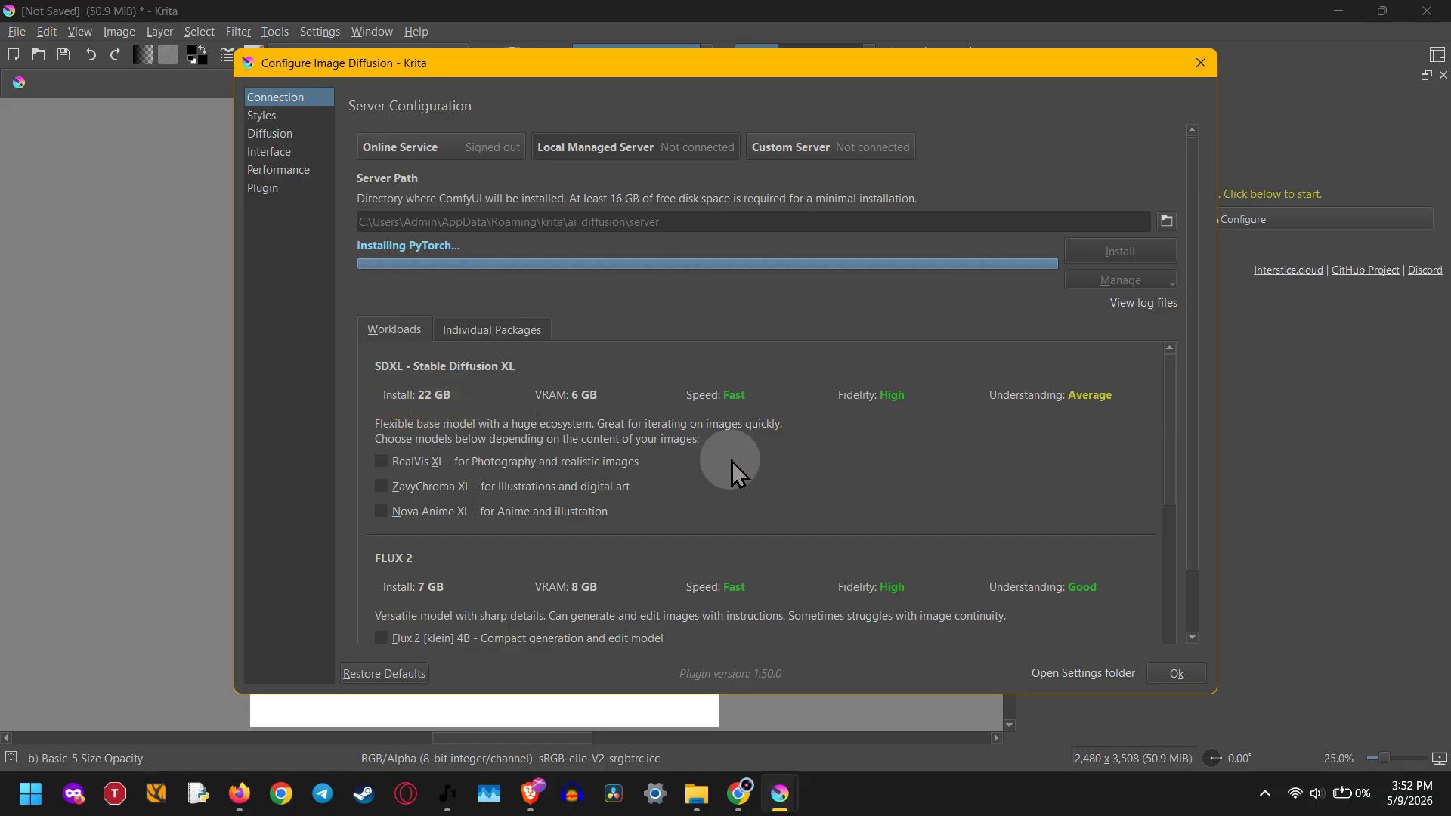
scroll(725, 465, "down", 6)
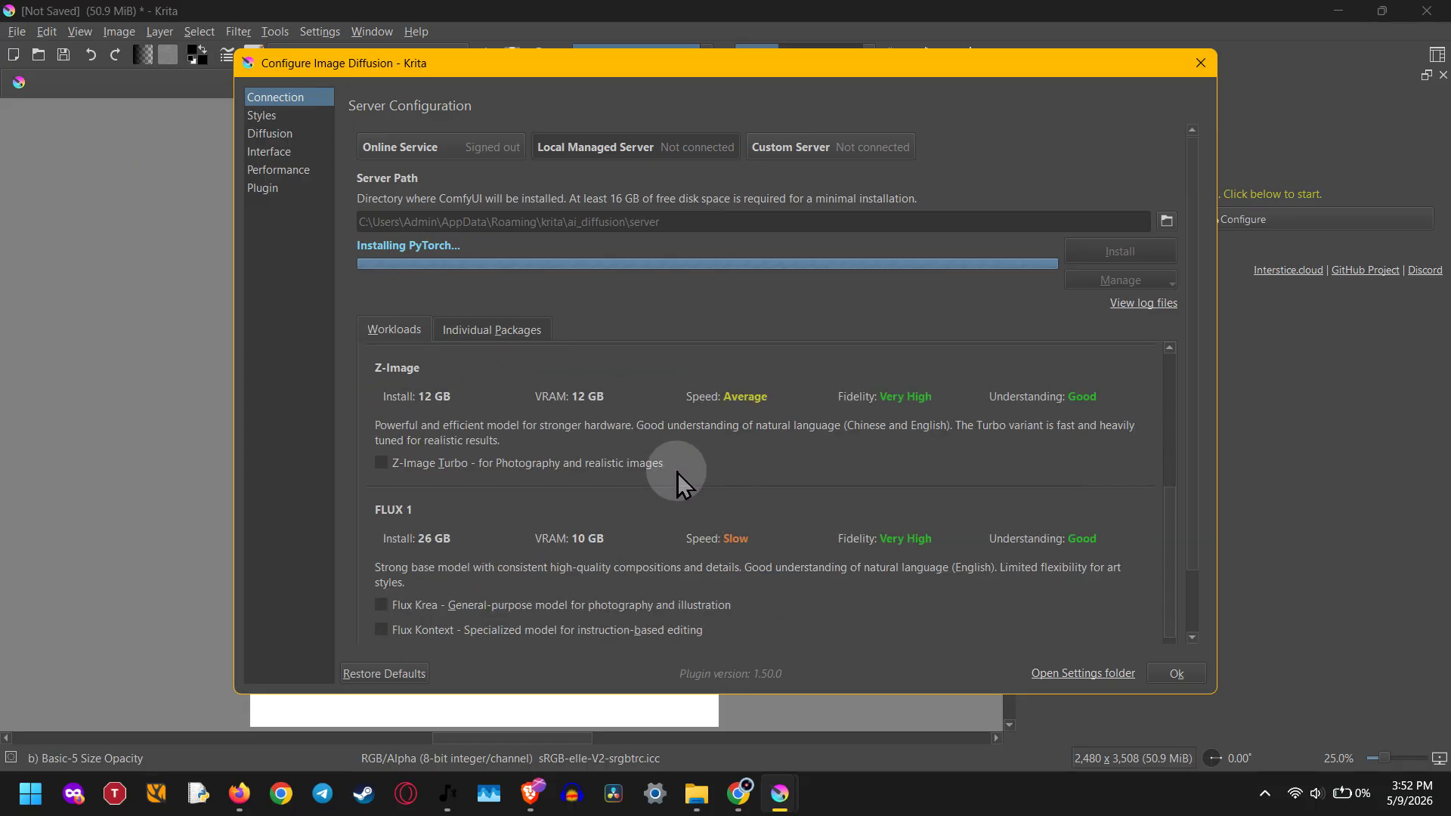
left_click_drag(419, 535, 459, 541)
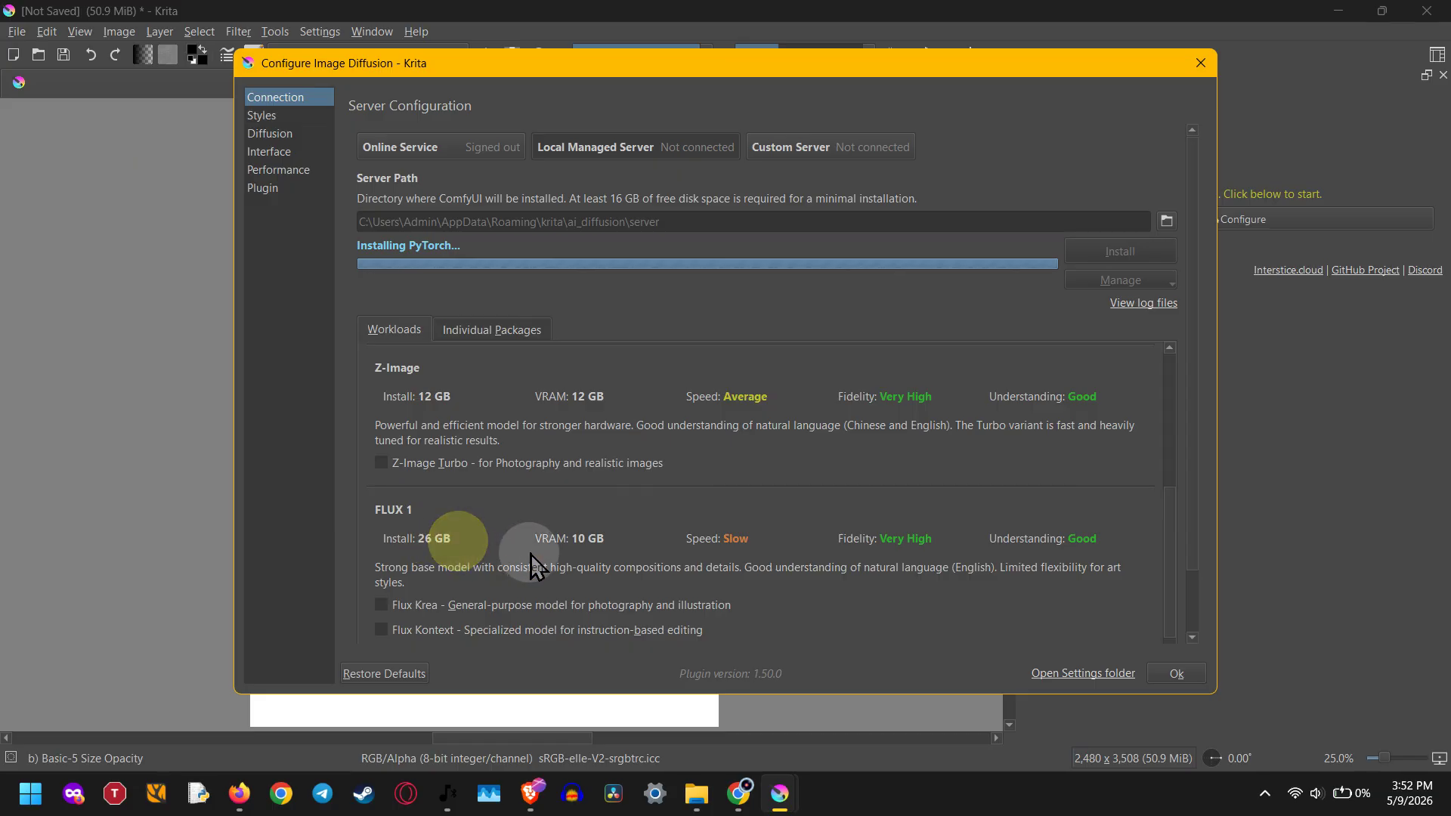
left_click(584, 556)
scroll(668, 556, "down", 5)
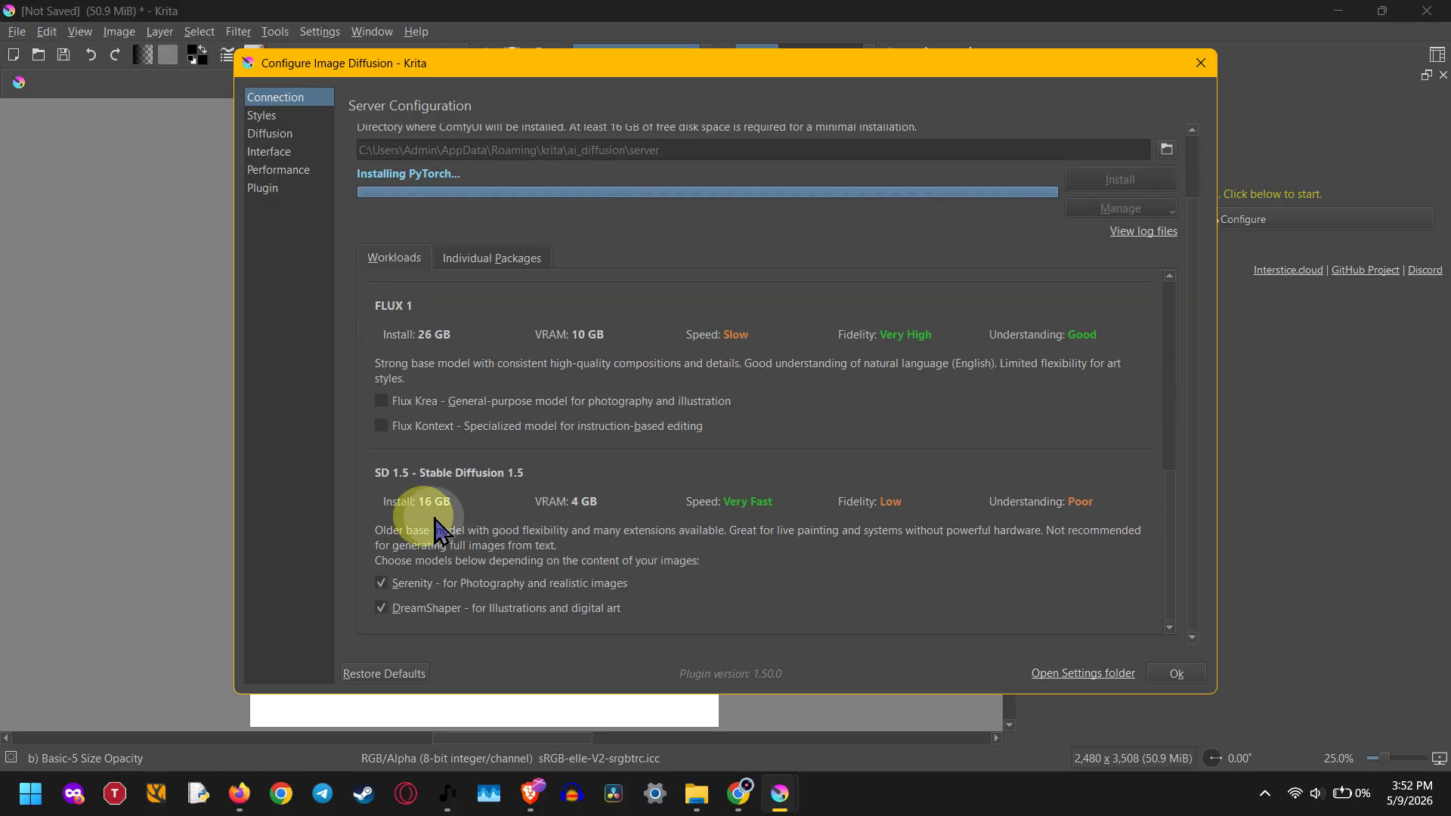
left_click(577, 523)
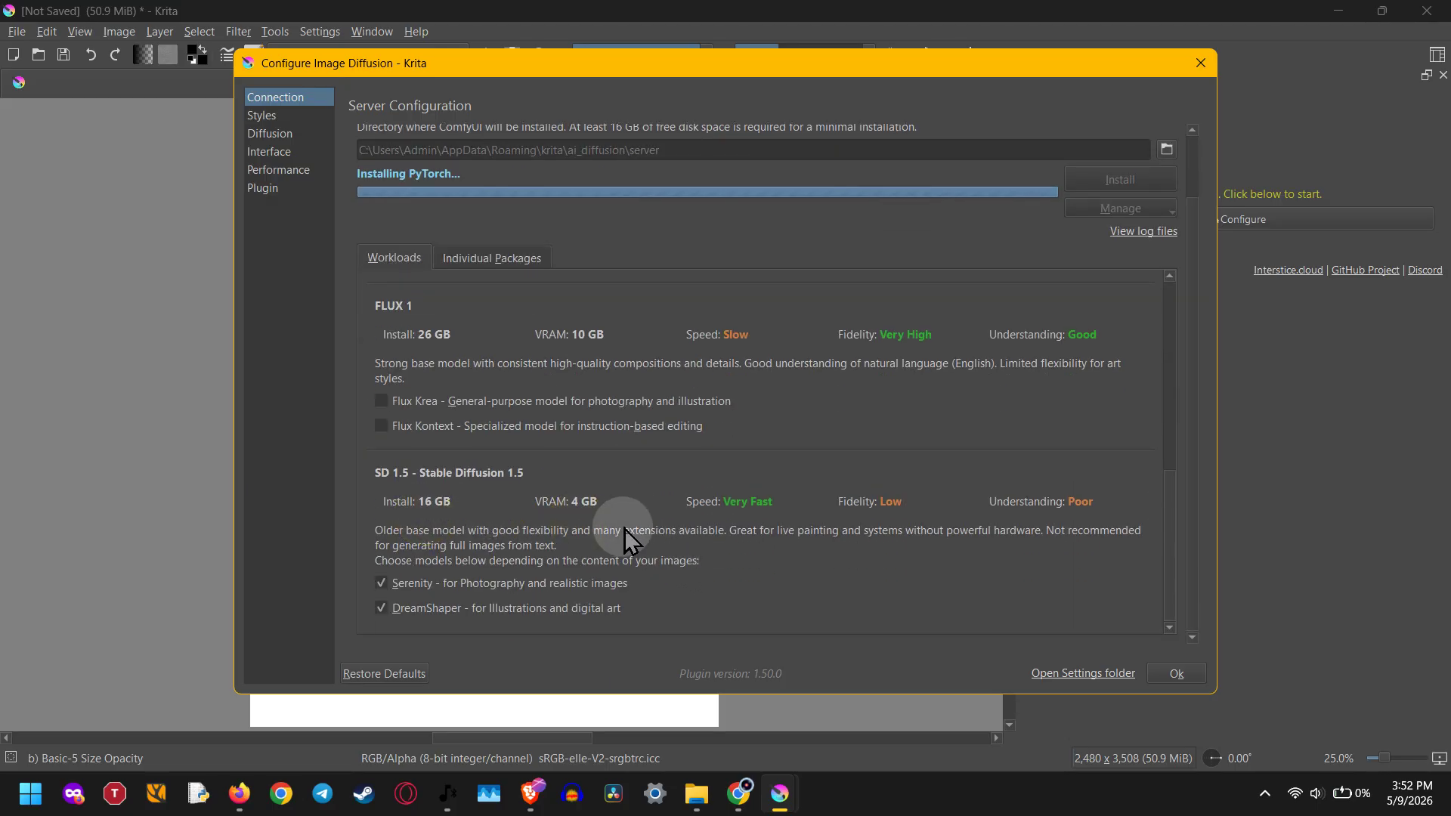
scroll(620, 528, "up", 10)
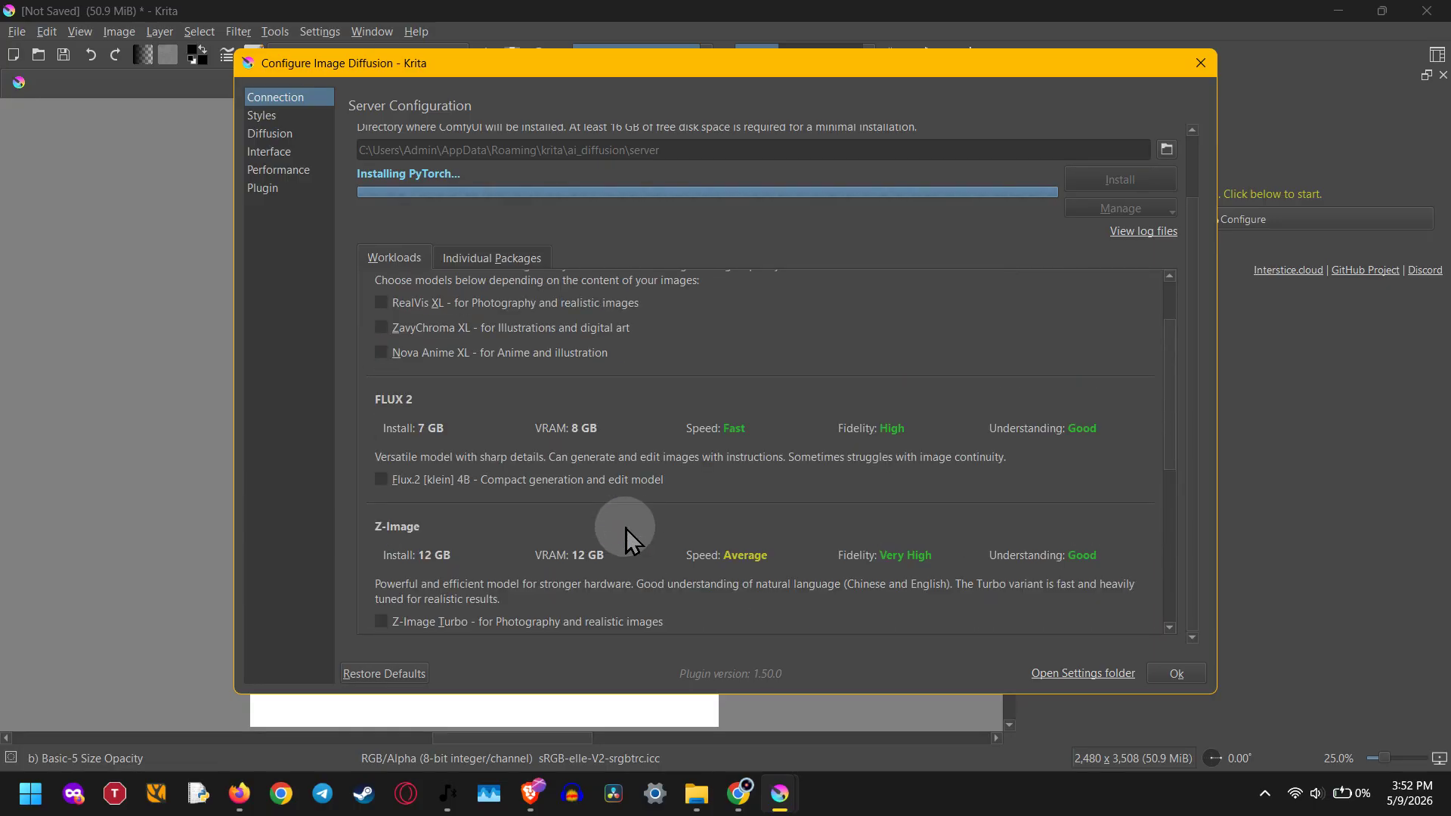
scroll(626, 528, "up", 3)
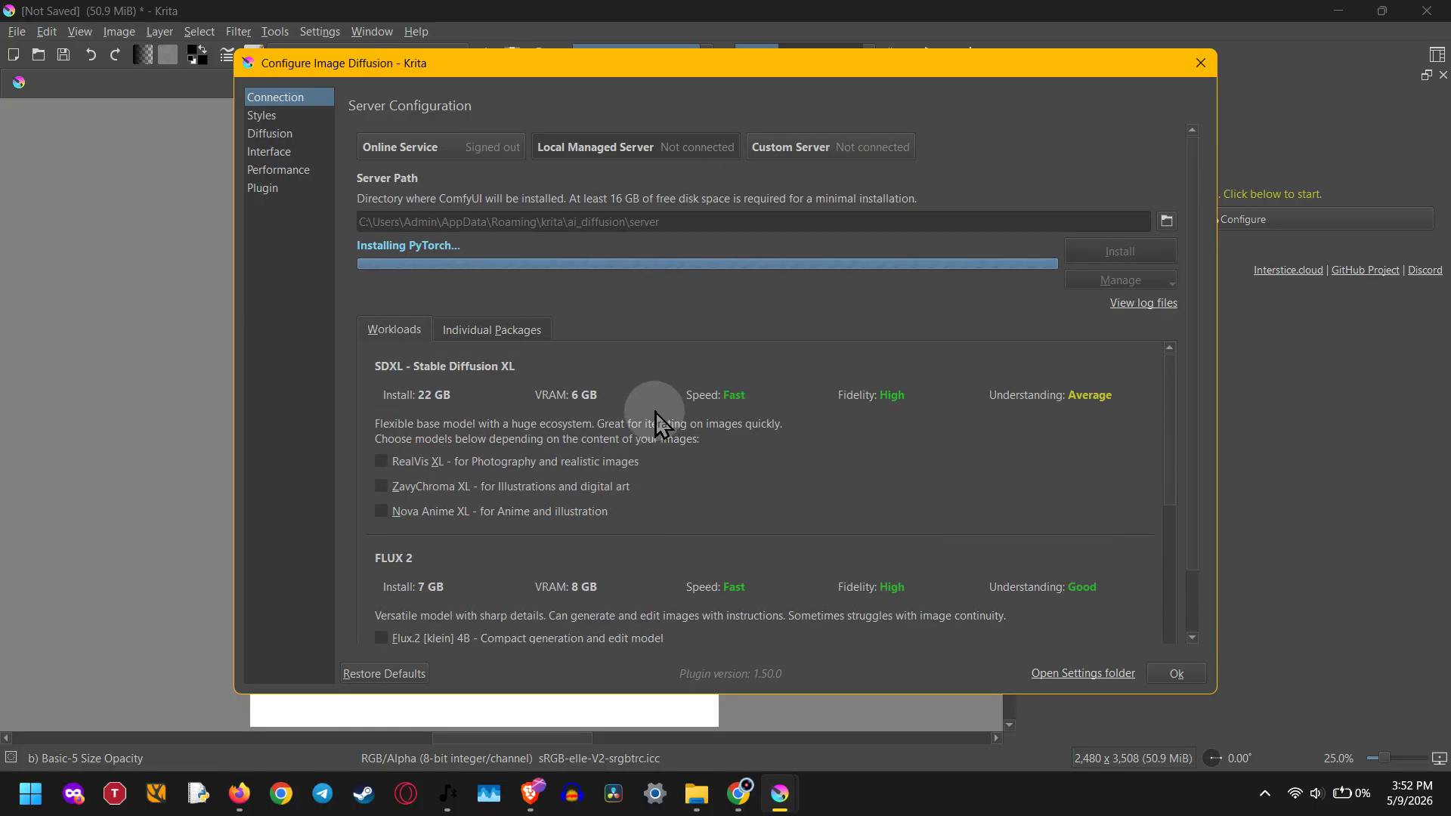
- Switch the server configuration to Custom Server and inspect the Server URL used for a running ComfyUI server
left_click(814, 161)
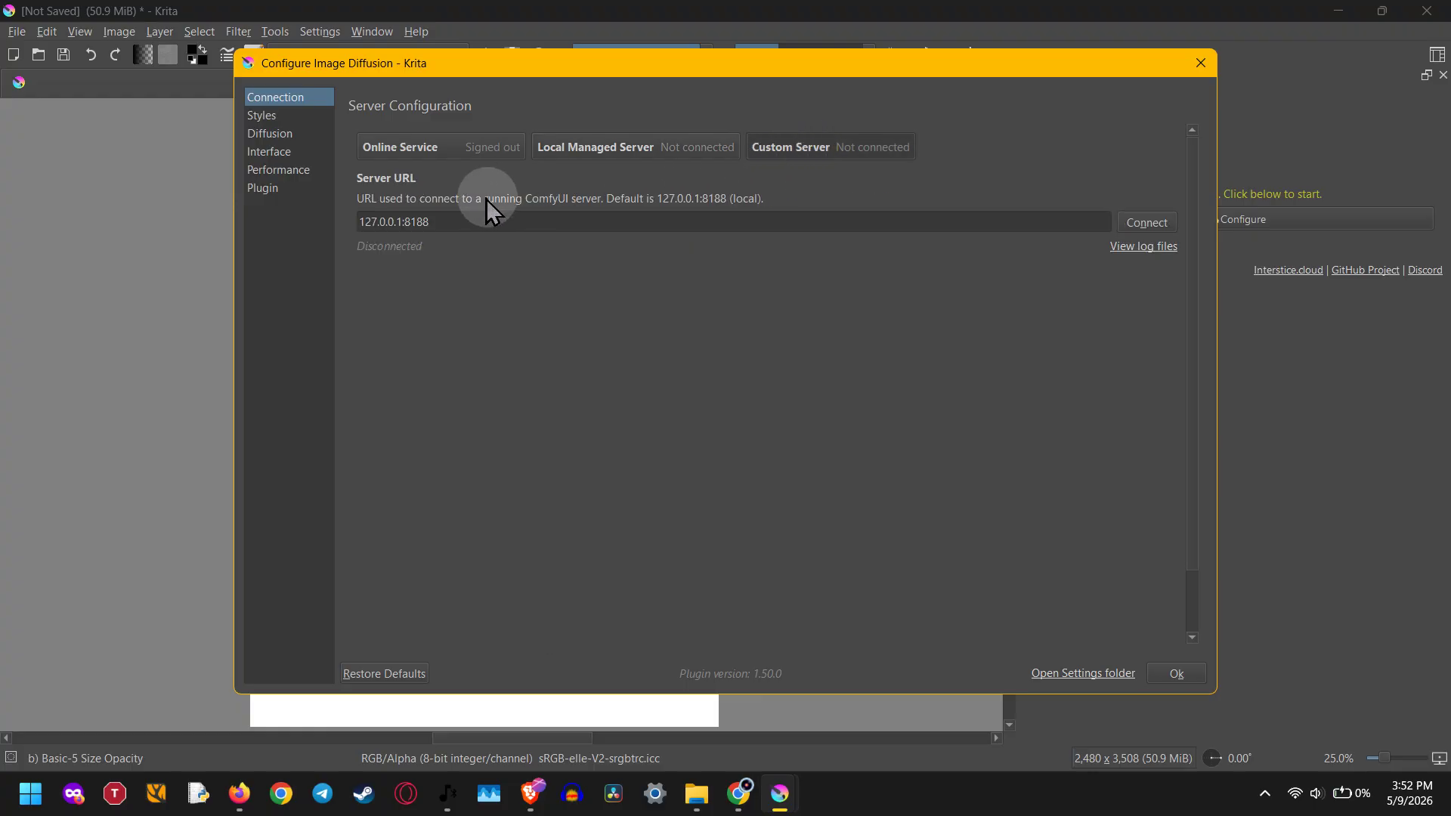
left_click(423, 221)
left_click_drag(455, 222, 348, 219)
left_click(455, 333)
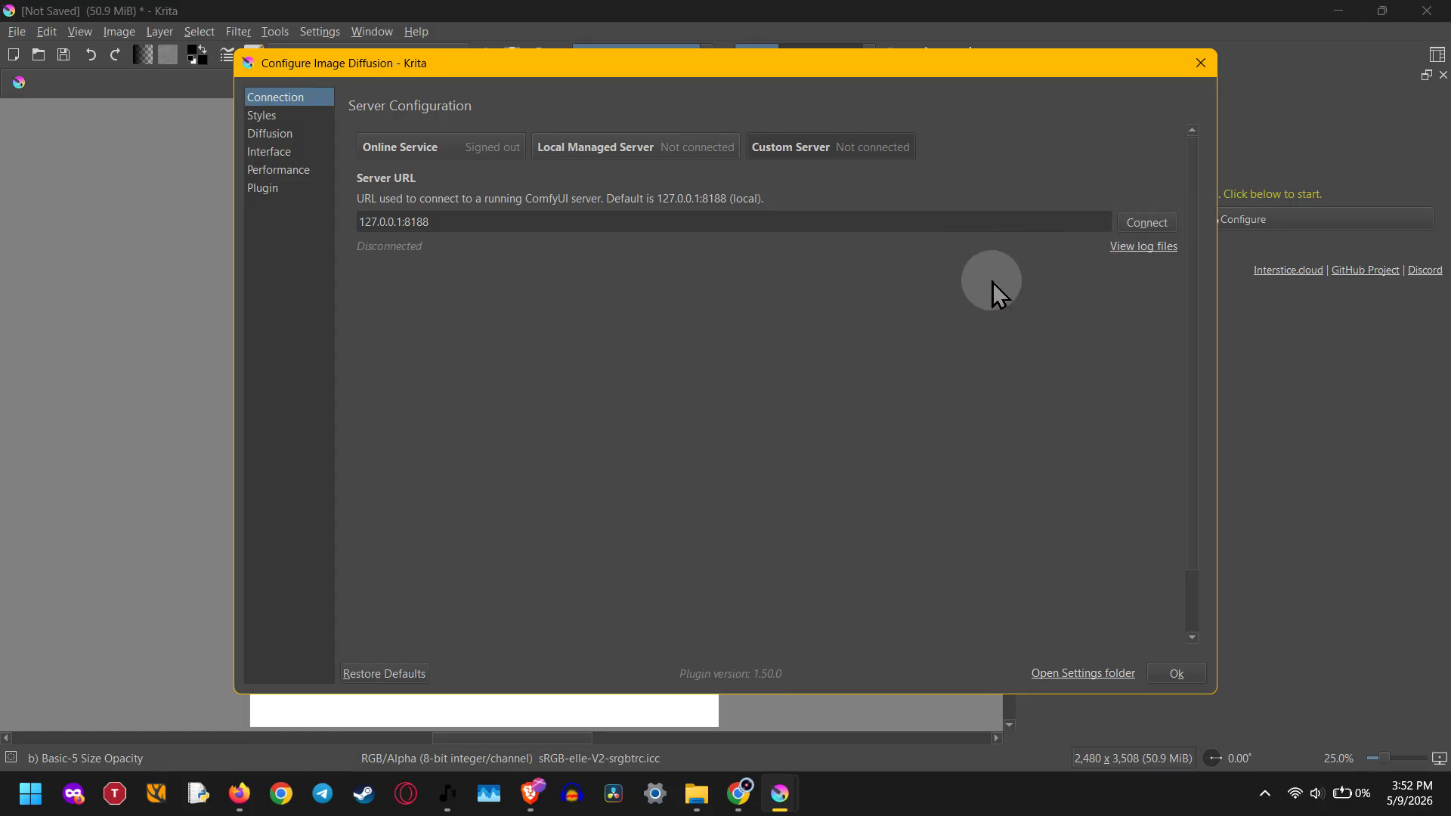
- Highlight the custom Server URL 127.0.0.1:8188 and place the text cursor at its end
left_click_drag(955, 226, 325, 226)
left_click(520, 316)
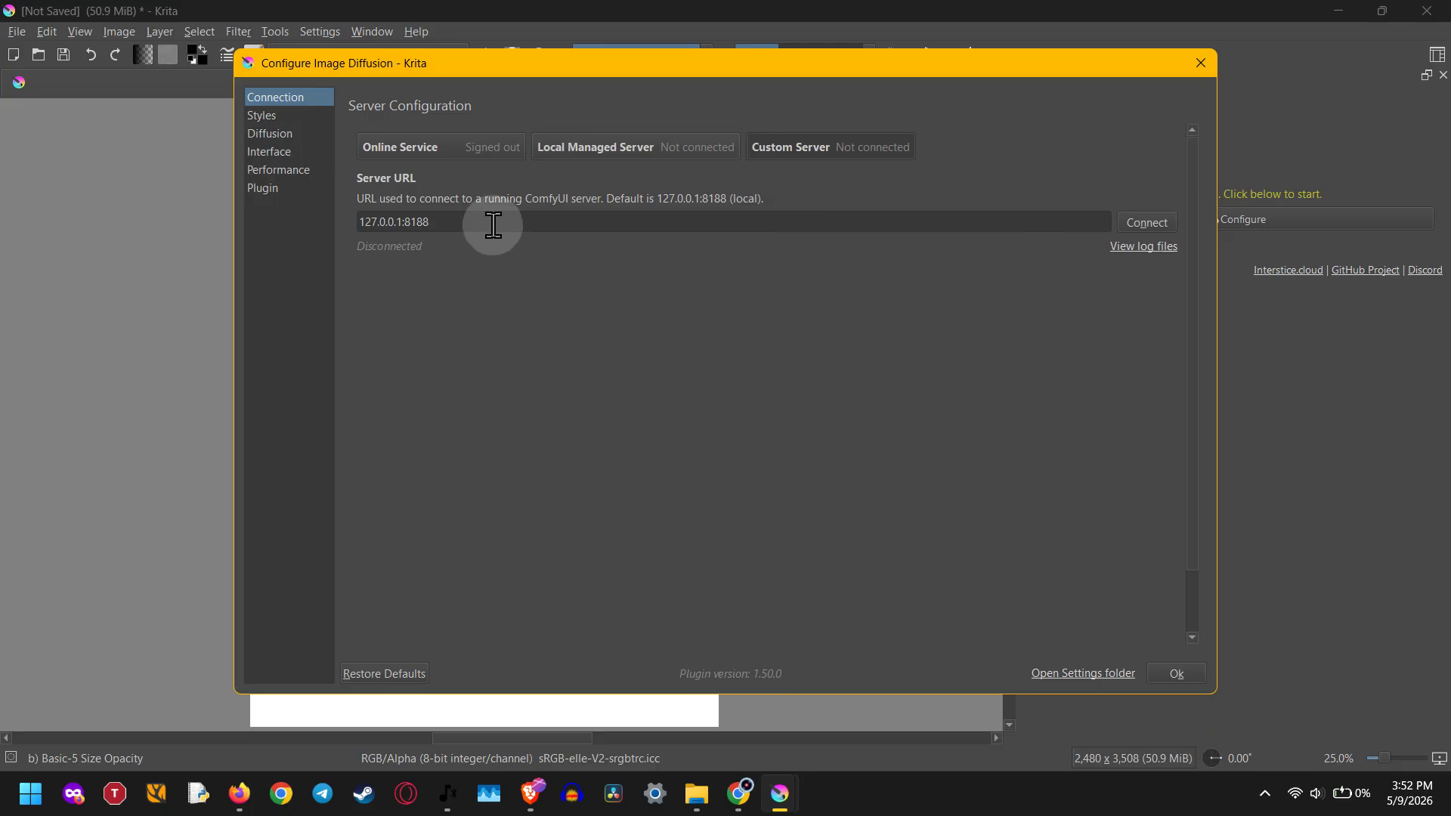
left_click(439, 223)
left_click(505, 303)
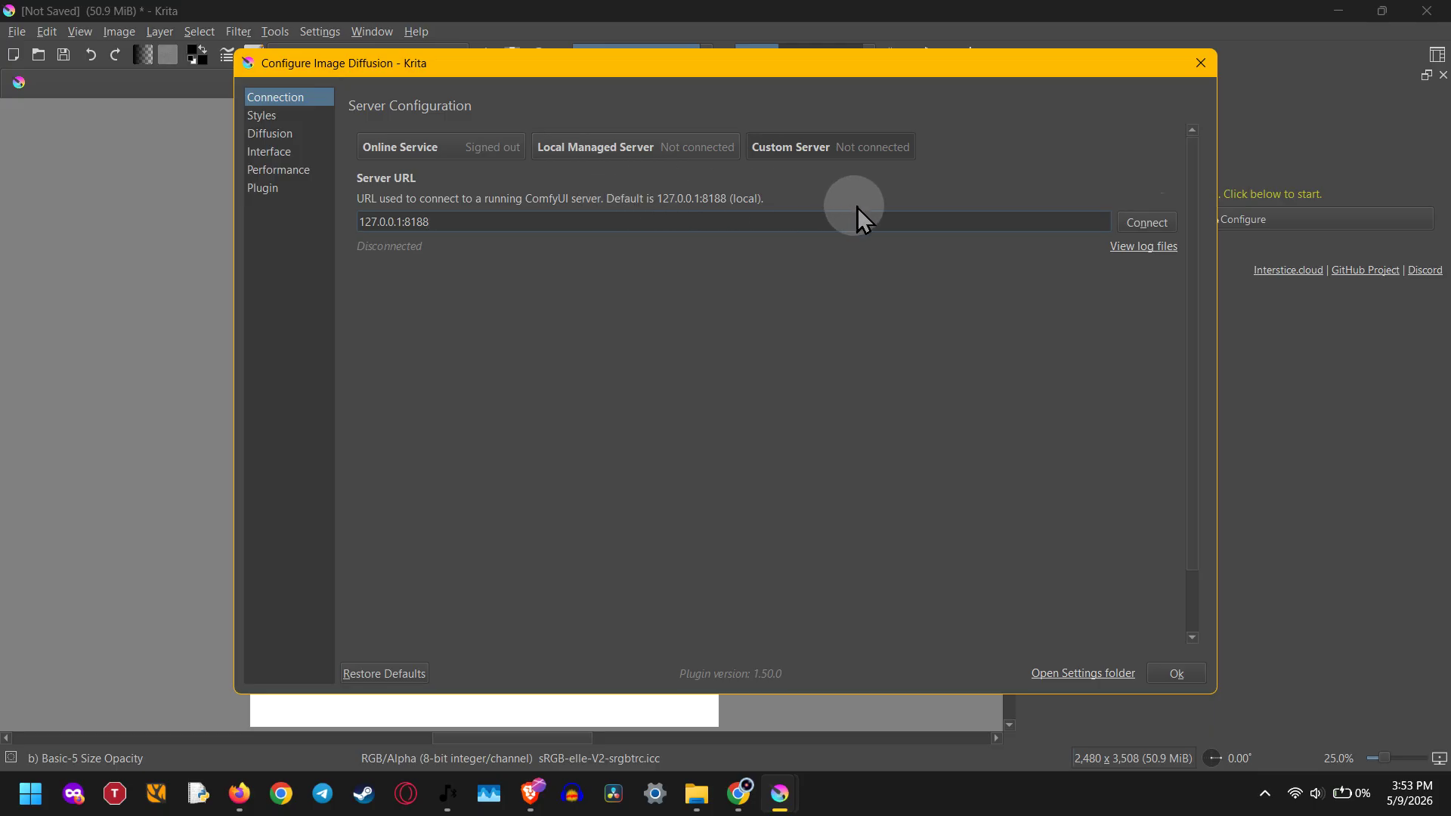
- View the plugin's log files folder and return to the Configure Image Diffusion window in Krita
left_click(1124, 250)
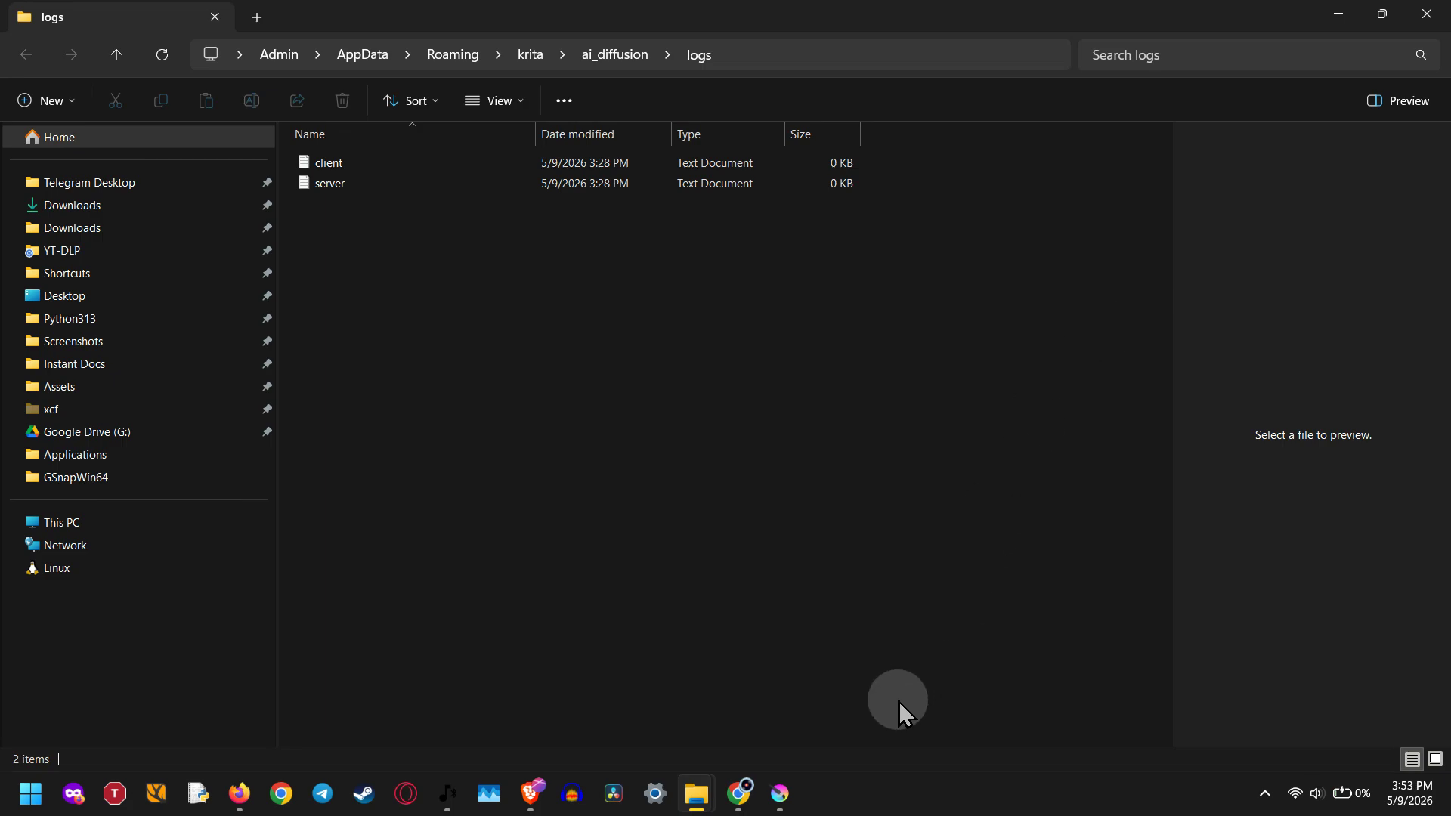
left_click(782, 789)
left_click(864, 619)
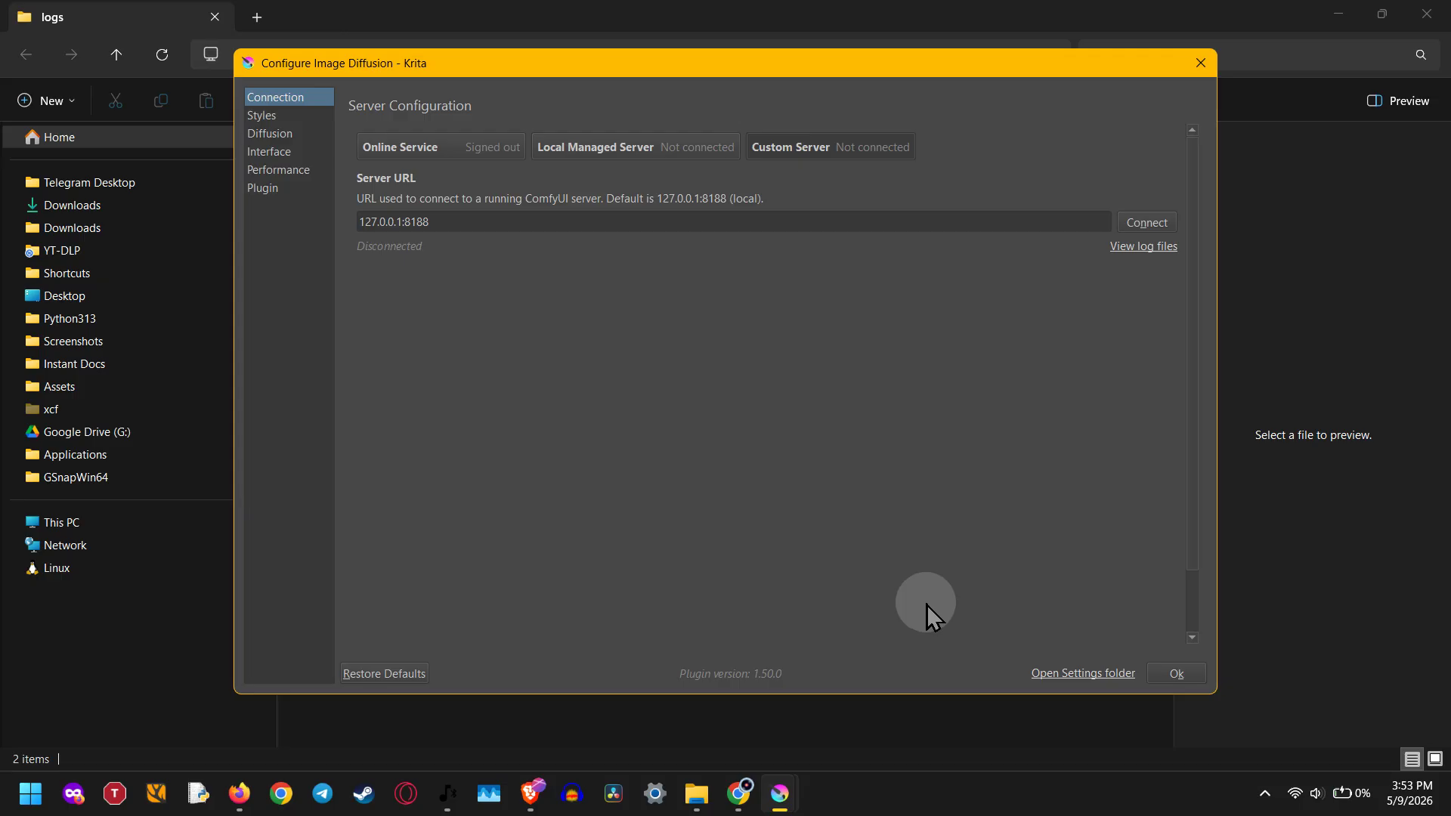
- Switch the server configuration back to Local Managed Server and review the model workloads from SDXL through Stable Diffusion 1.5
left_click(700, 161)
scroll(760, 472, "down", 5)
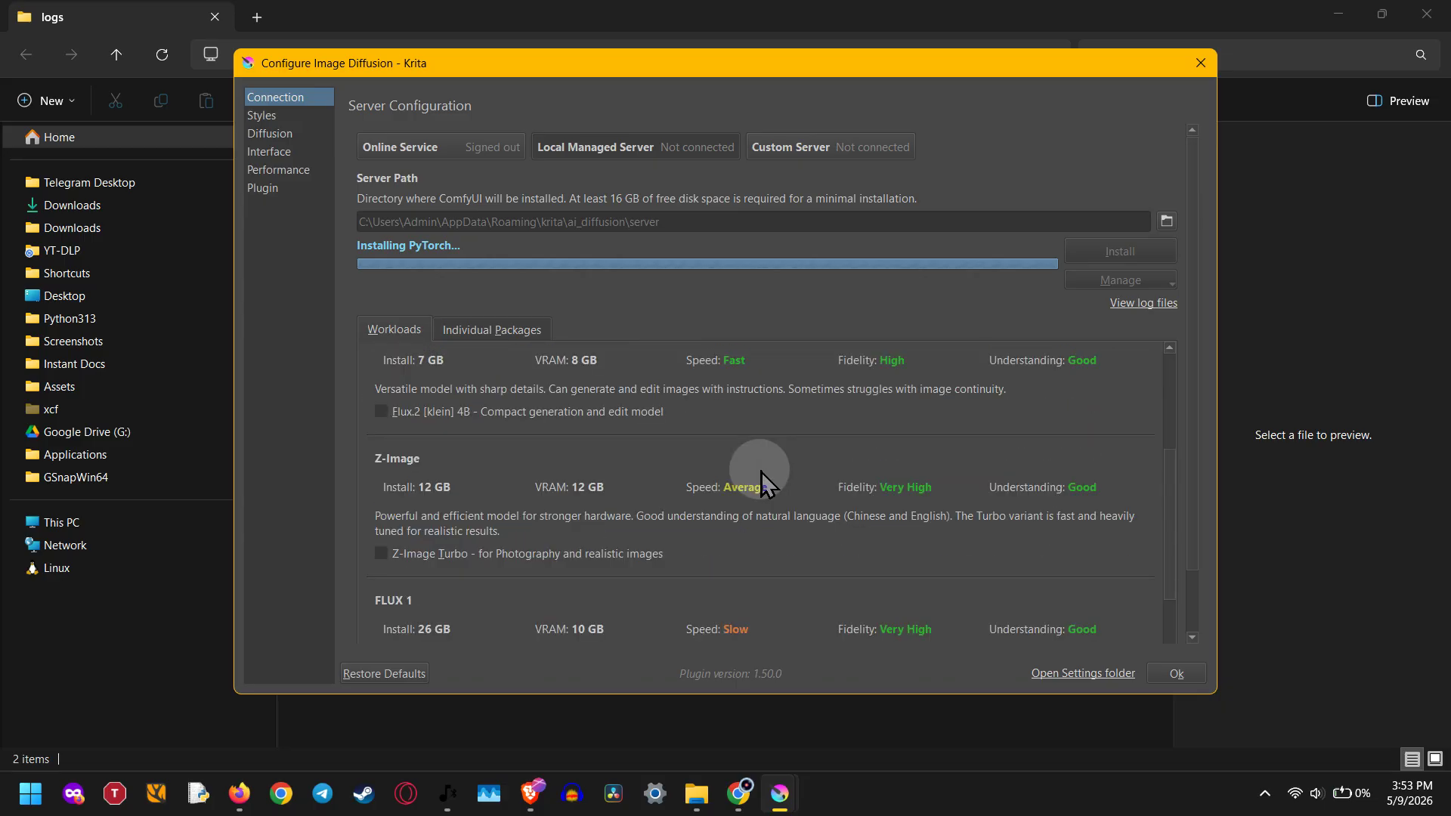
scroll(760, 471, "down", 3)
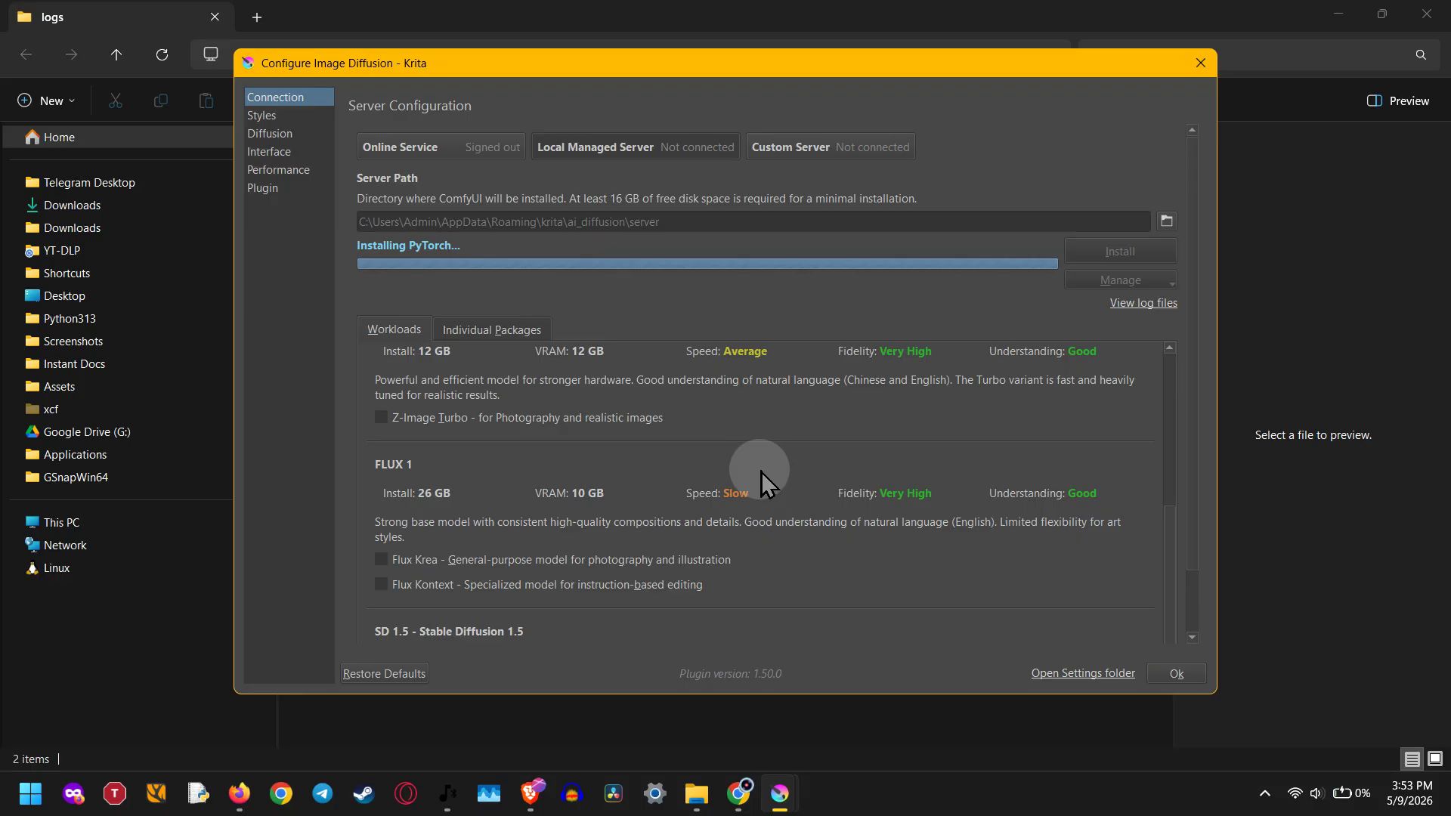
scroll(760, 471, "down", 5)
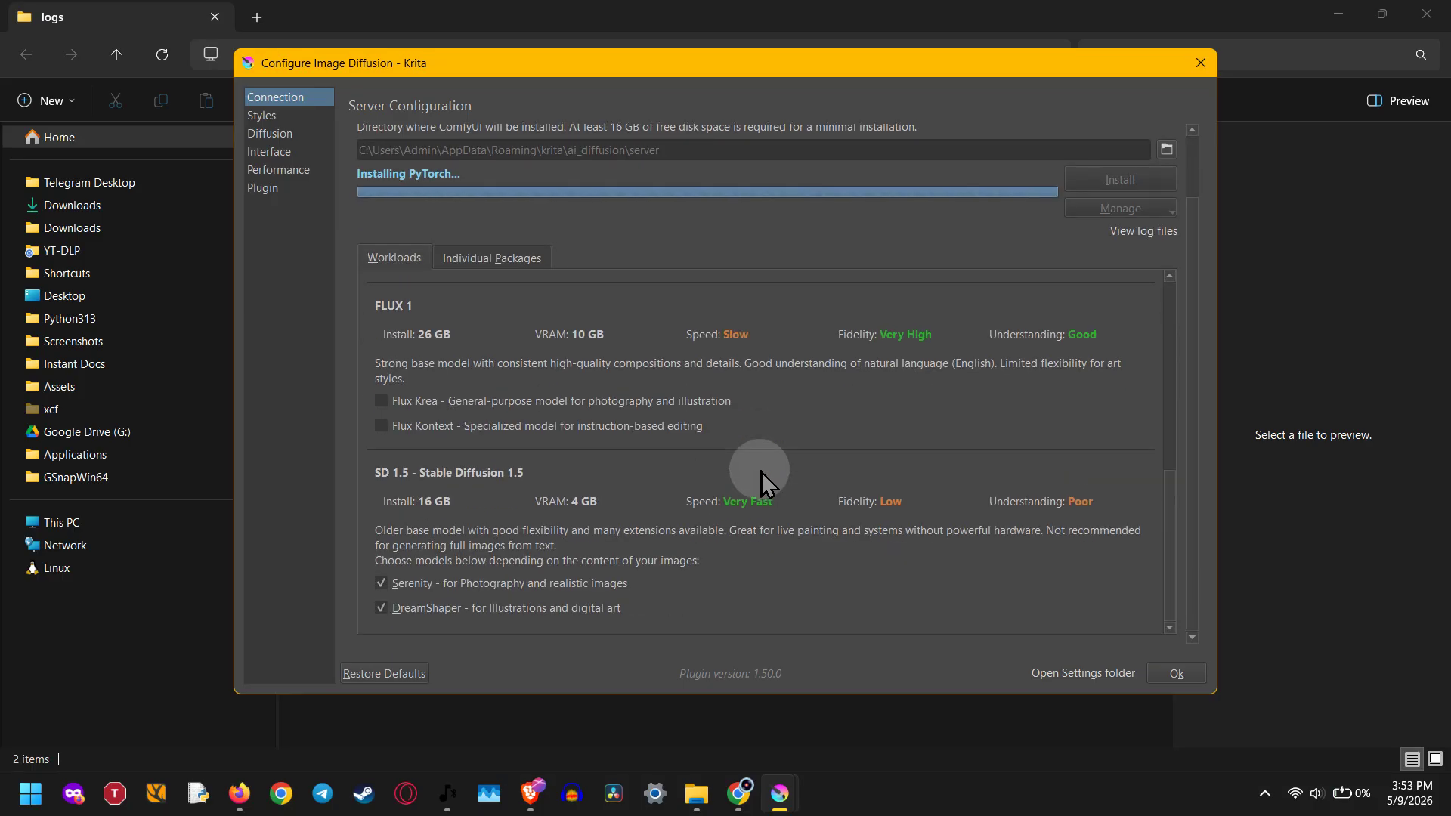
scroll(760, 472, "up", 5)
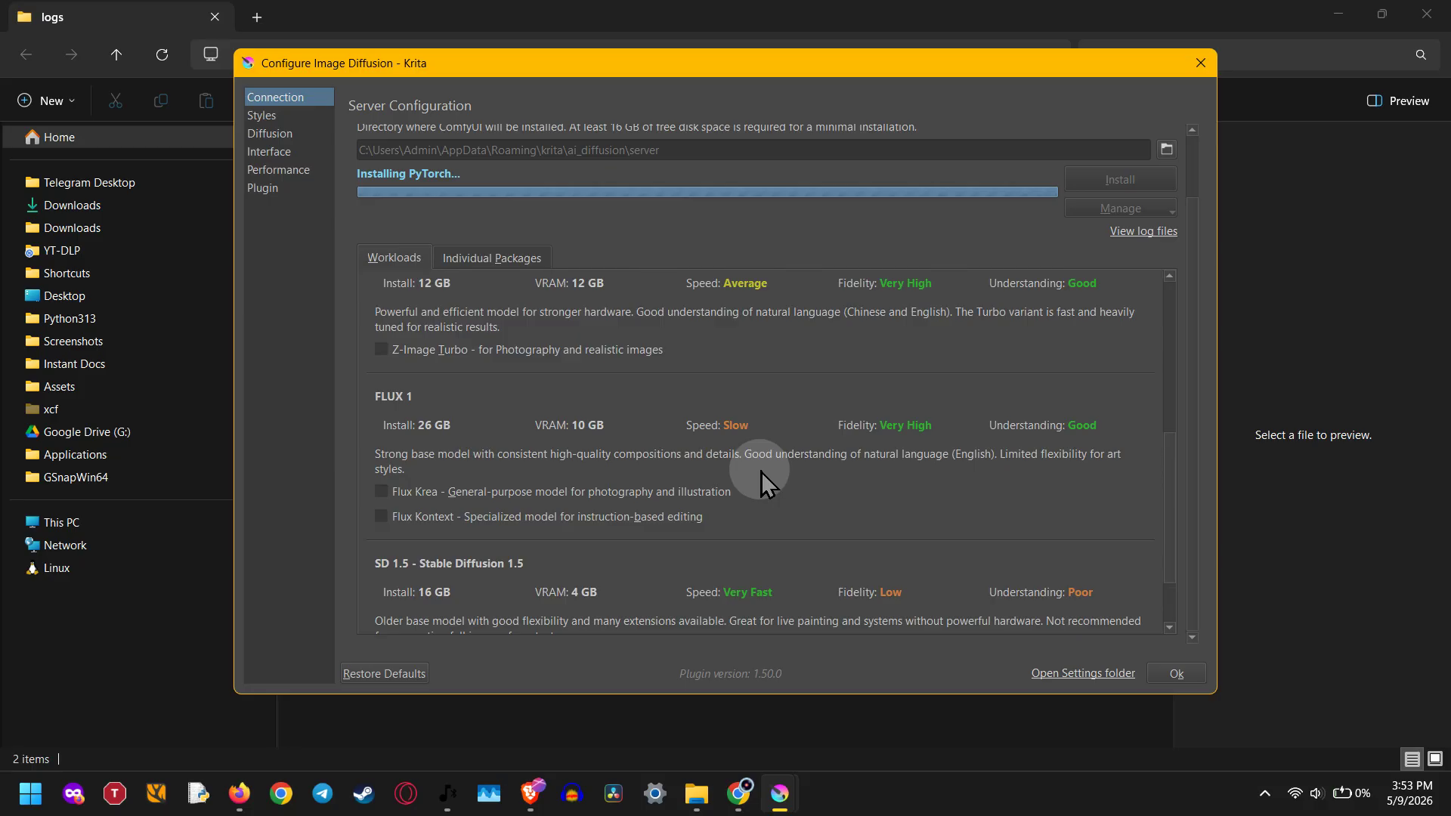
scroll(760, 472, "up", 6)
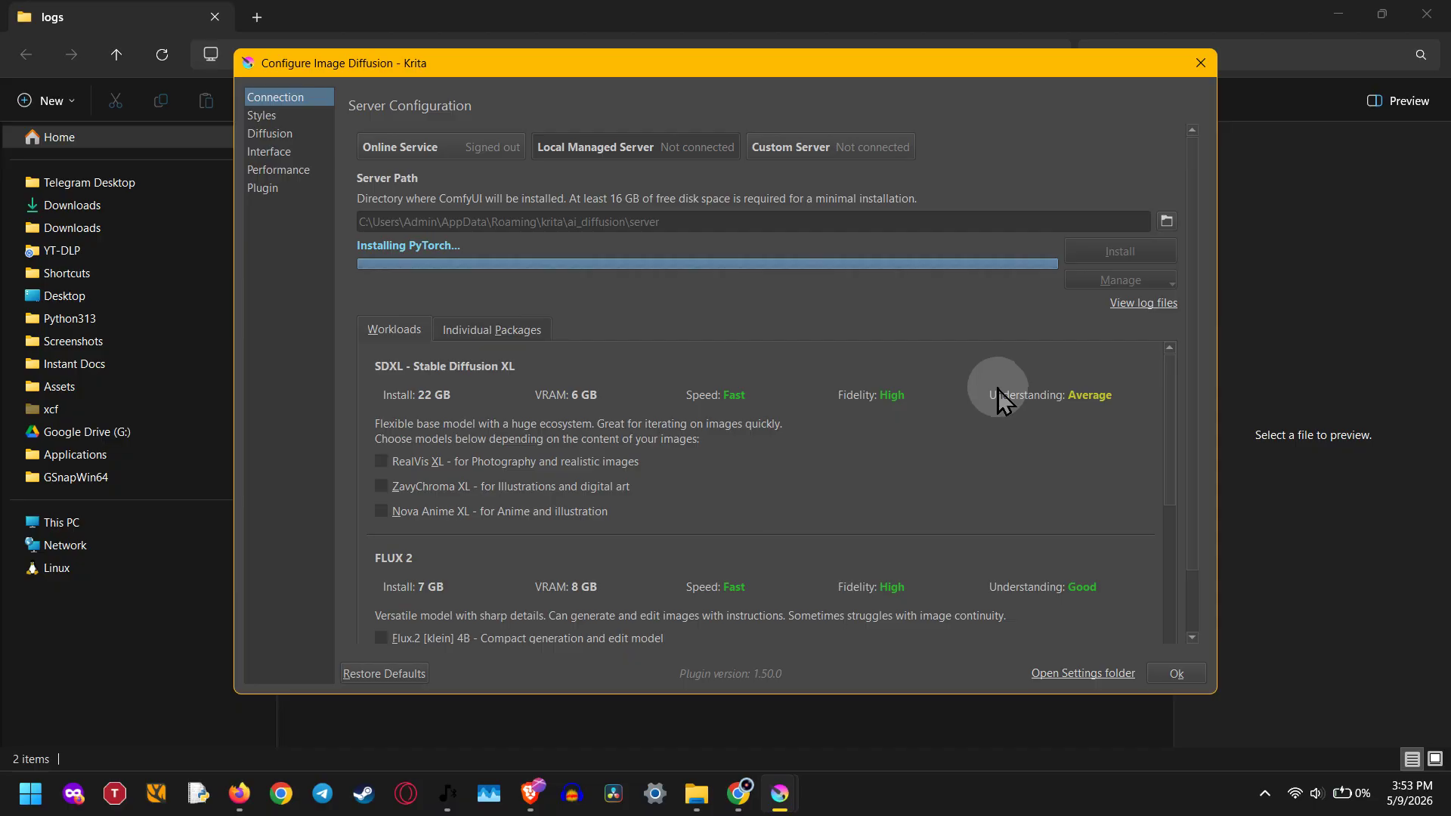
mouse_move(1001, 398)
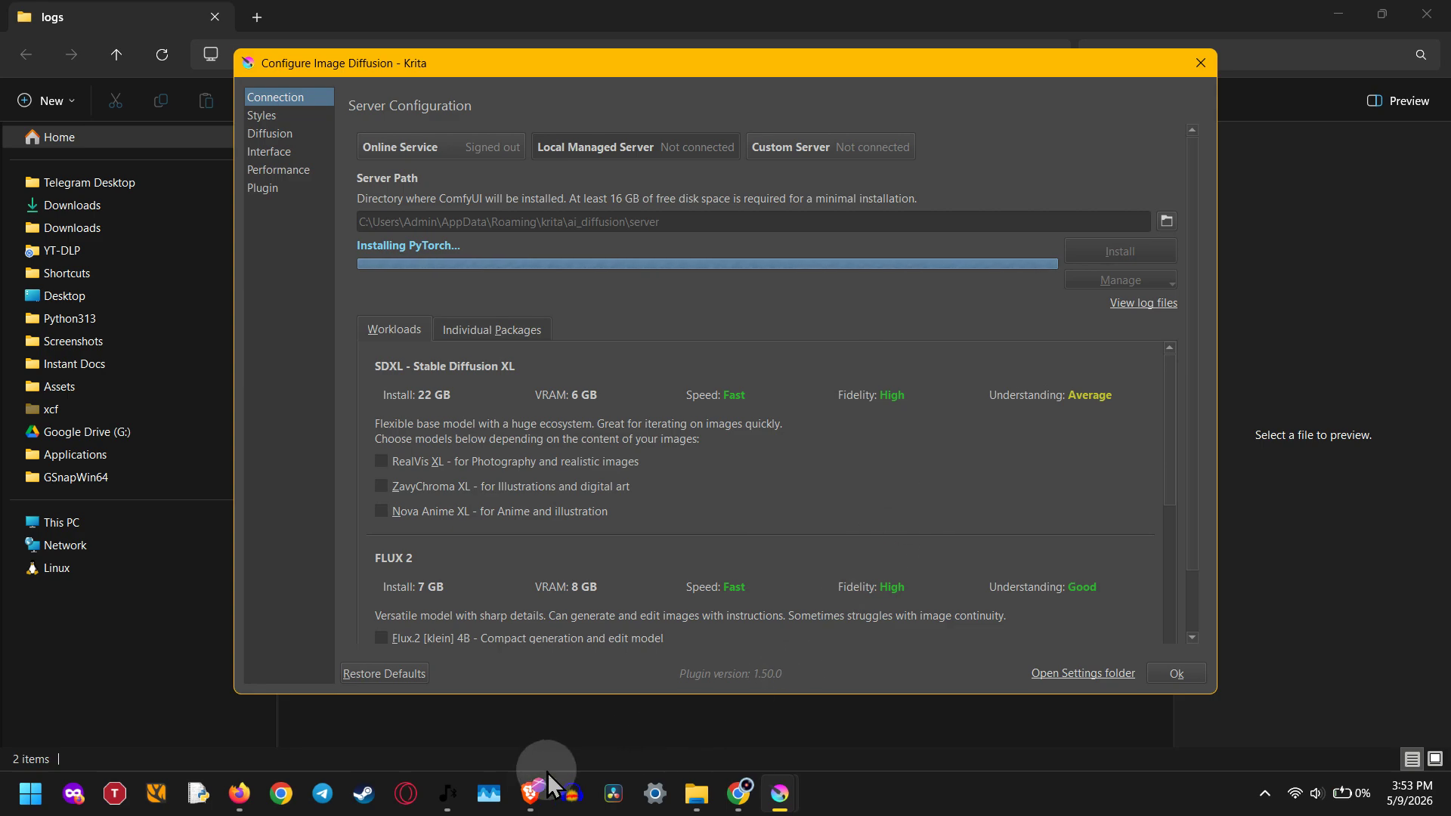
mouse_move(547, 778)
left_click(609, 715)
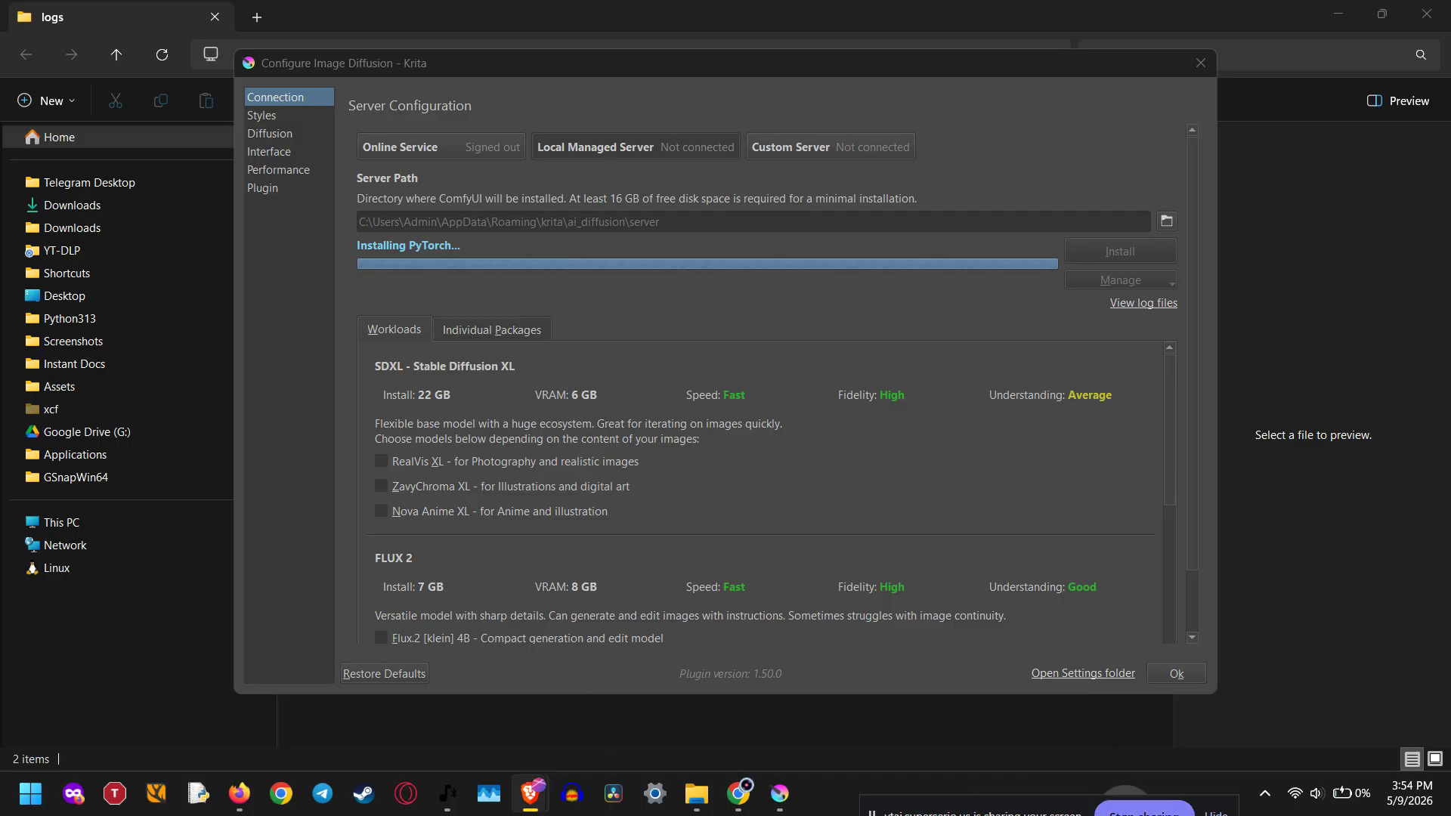